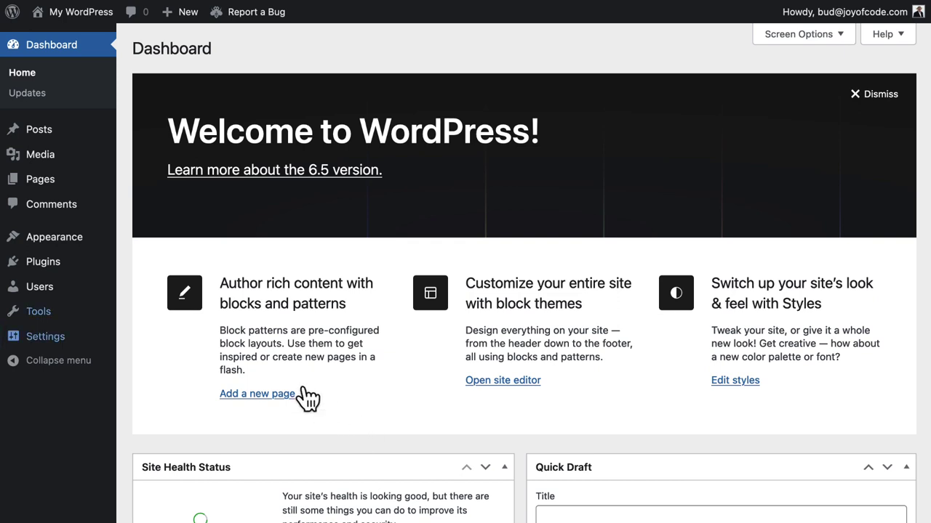
Step: Open the site editor from the dashboard and start editing the Blog Home template
mouse_move(82, 256)
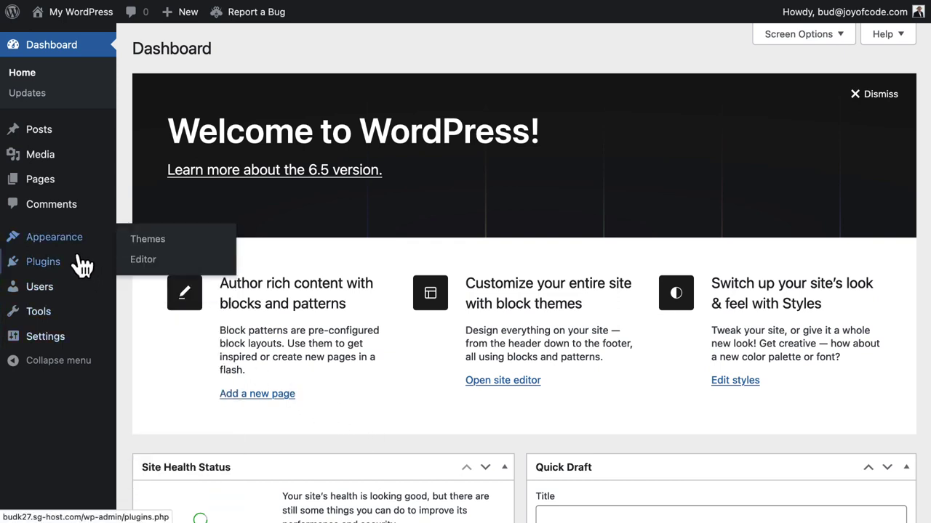
click(140, 261)
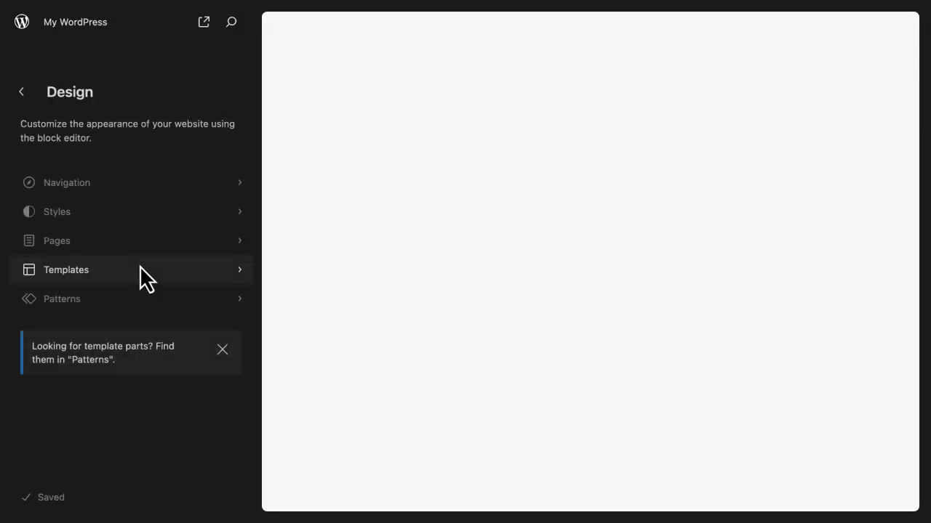
click(95, 211)
click(372, 249)
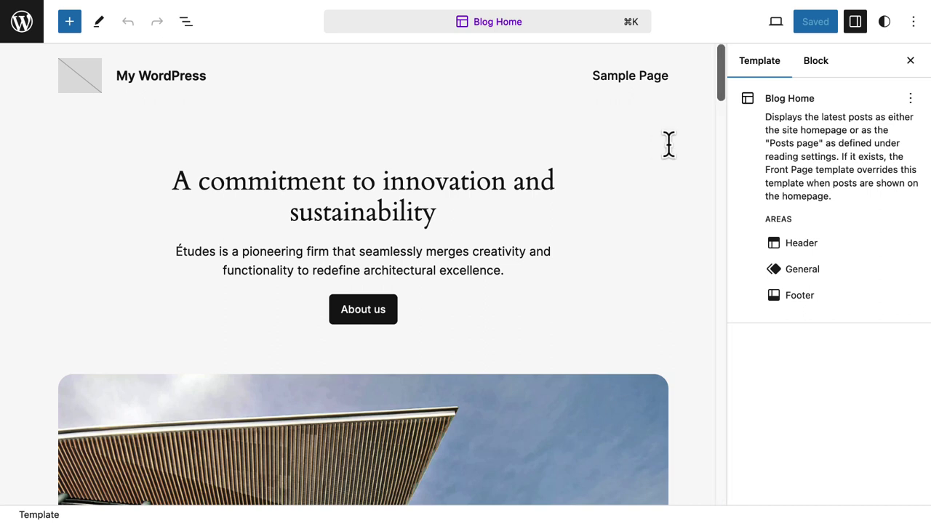
Step: Open the font manager from the site's typography styles and allow access to Google Fonts
click(885, 23)
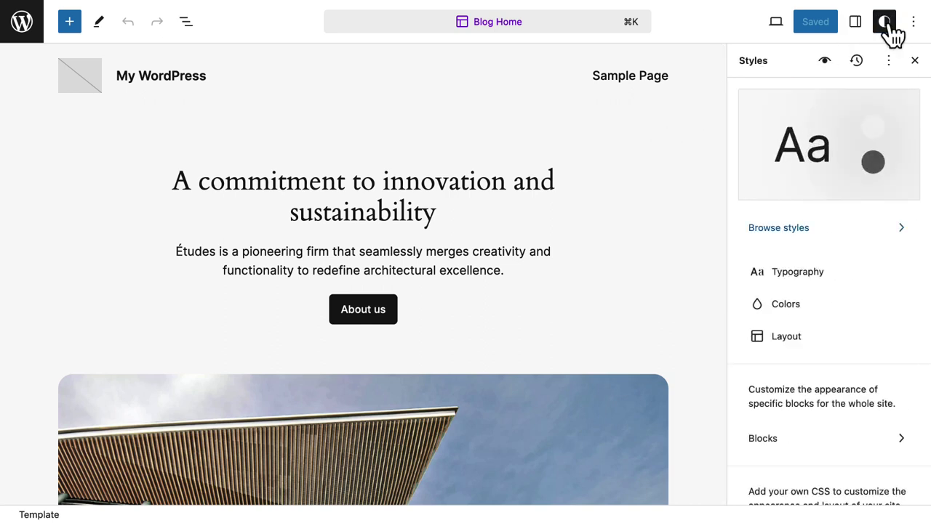
click(812, 280)
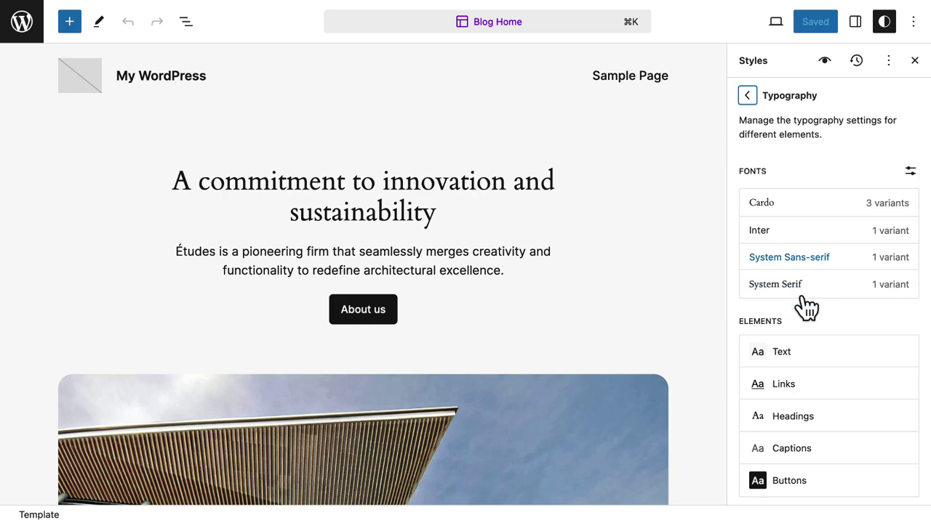
click(910, 171)
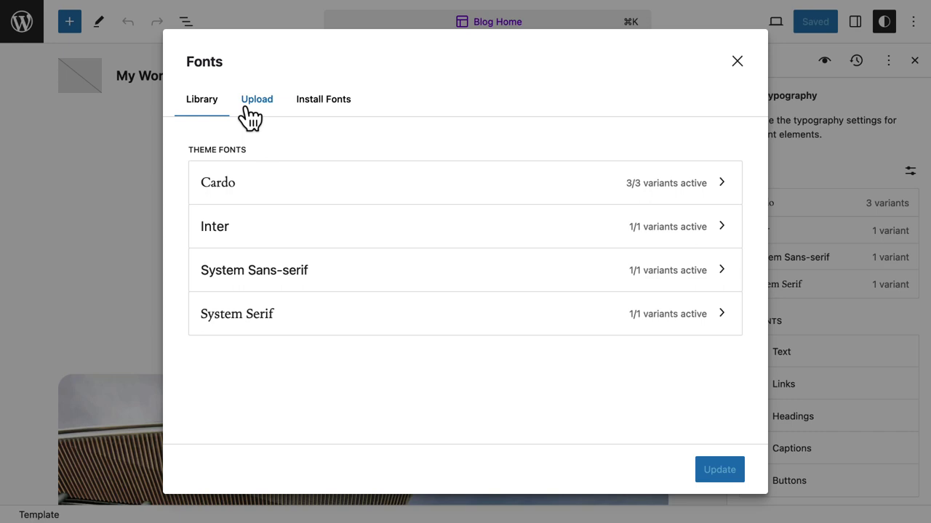
click(346, 115)
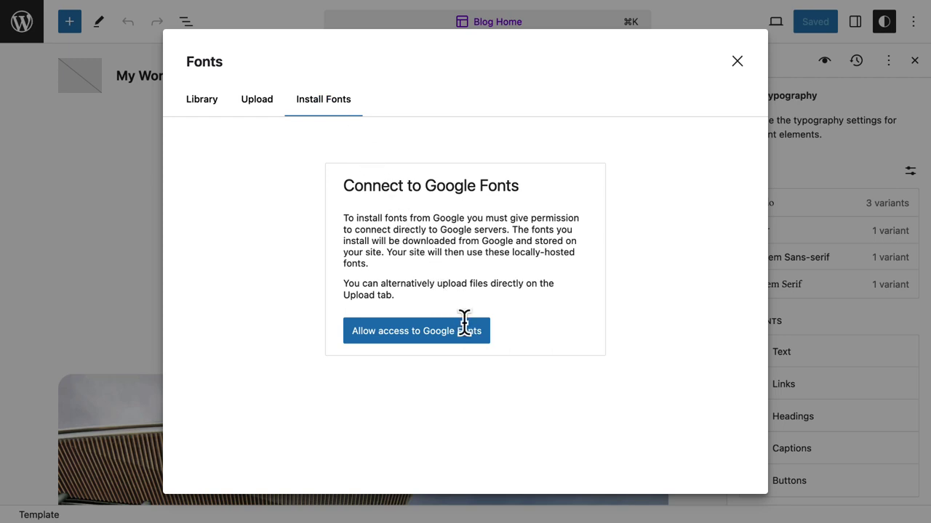
click(406, 331)
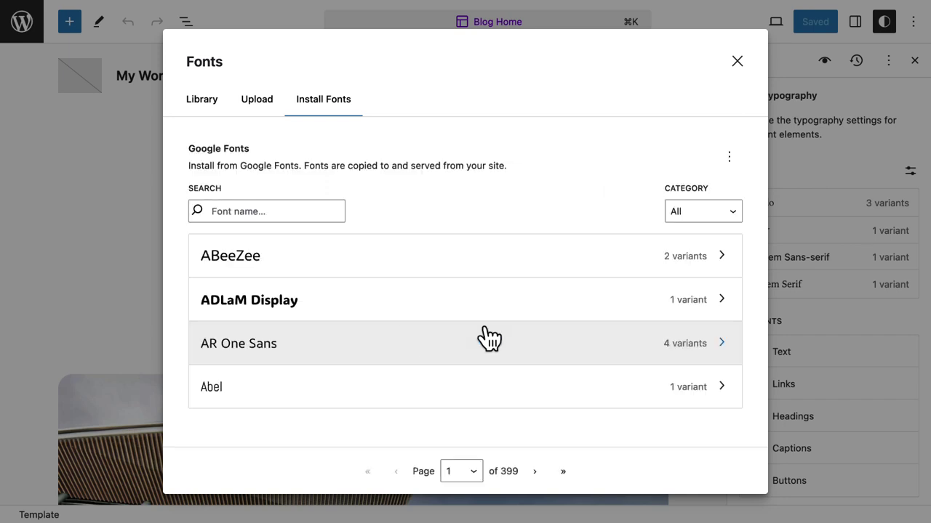
Step: Search Google Fonts for Roboto and install its Roboto 500 normal variant
click(215, 211)
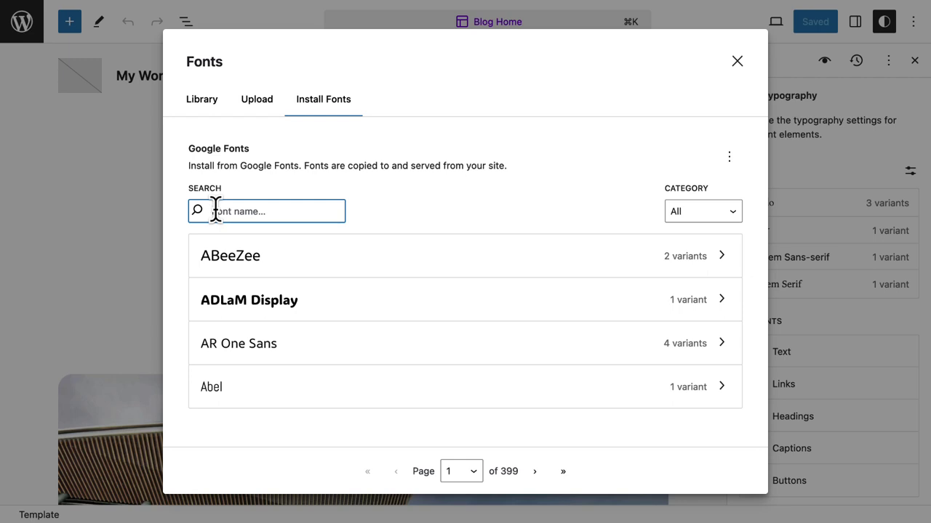
text(roboto)
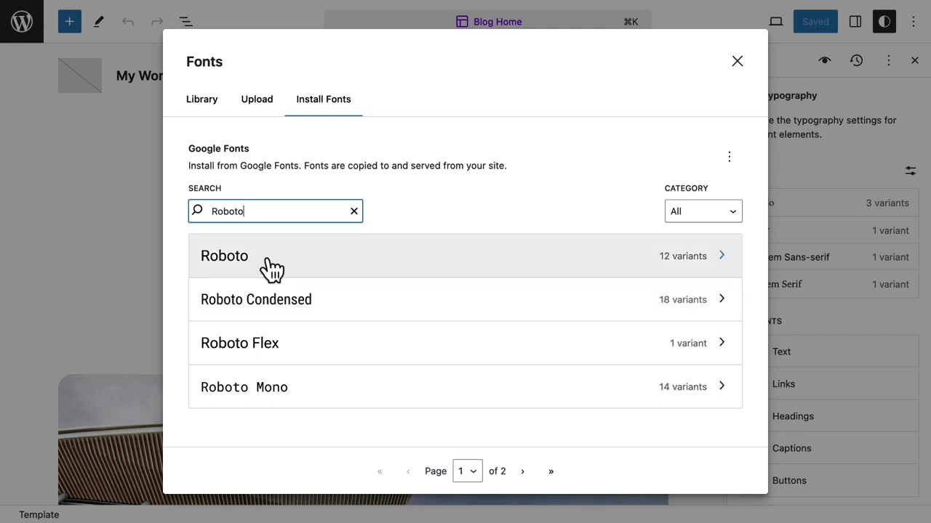
click(694, 275)
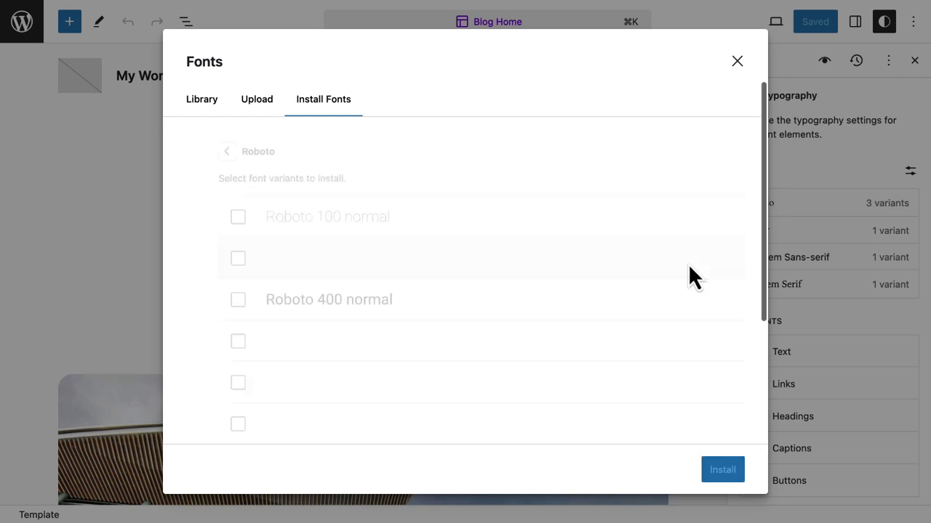
scroll(546, 291, down, 3)
scroll(545, 282, down, 4)
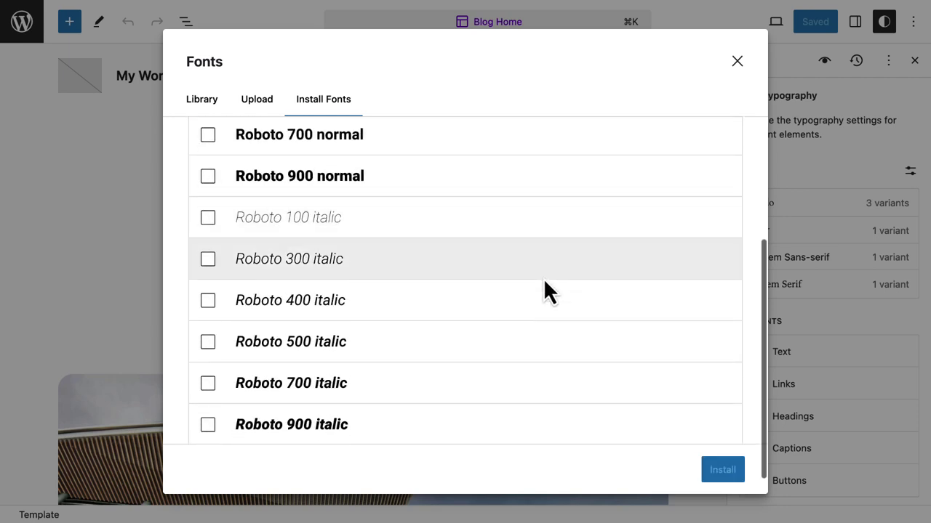
scroll(545, 282, up, 2)
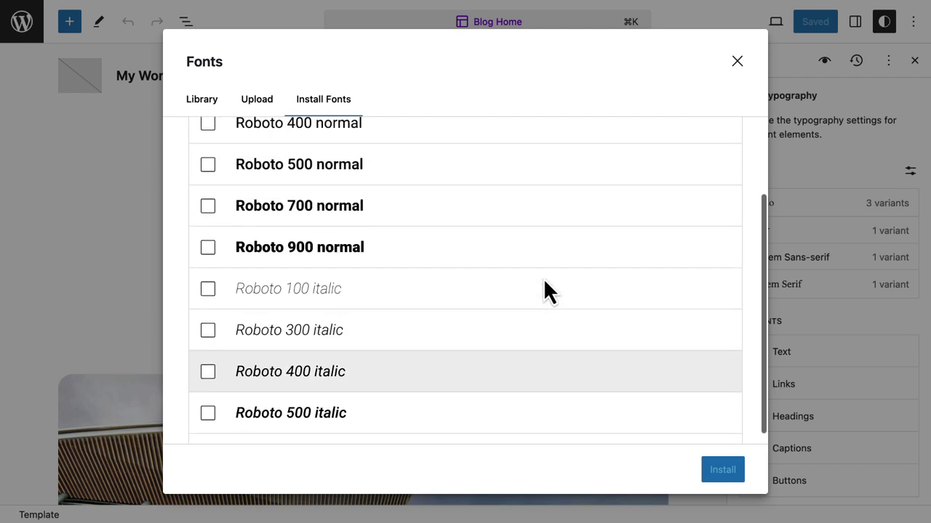
scroll(199, 275, up, 1)
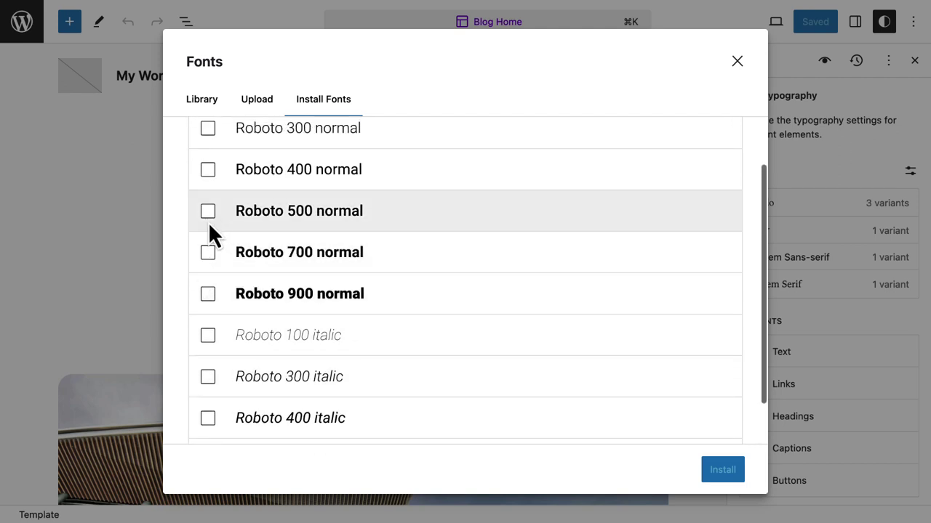
click(208, 211)
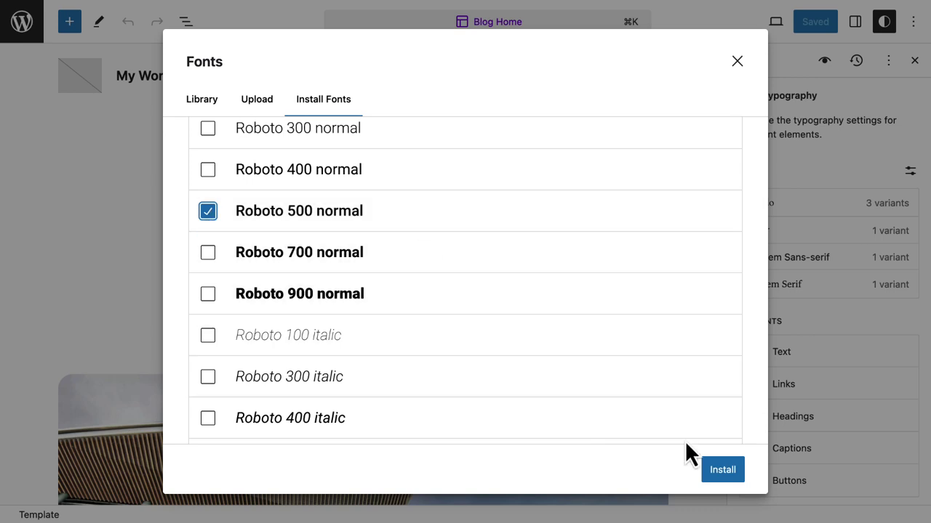
click(723, 470)
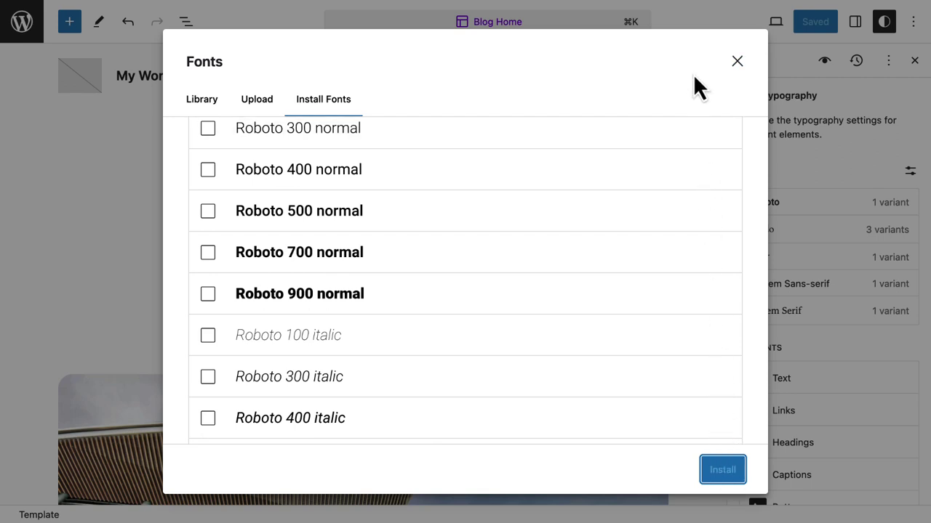
Step: Check the installed fonts in the library and upload the font file JTUHjlg1_i6t8kCHKm4532VJOt5-QNFgpCtZ6Ew7Y3tcoqK5.woff2 from the Fonts folder
click(210, 102)
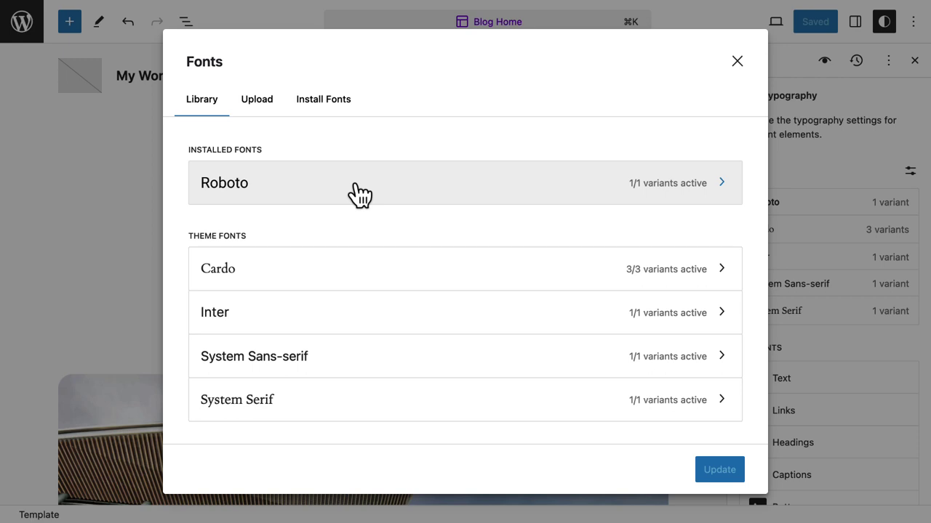
click(261, 103)
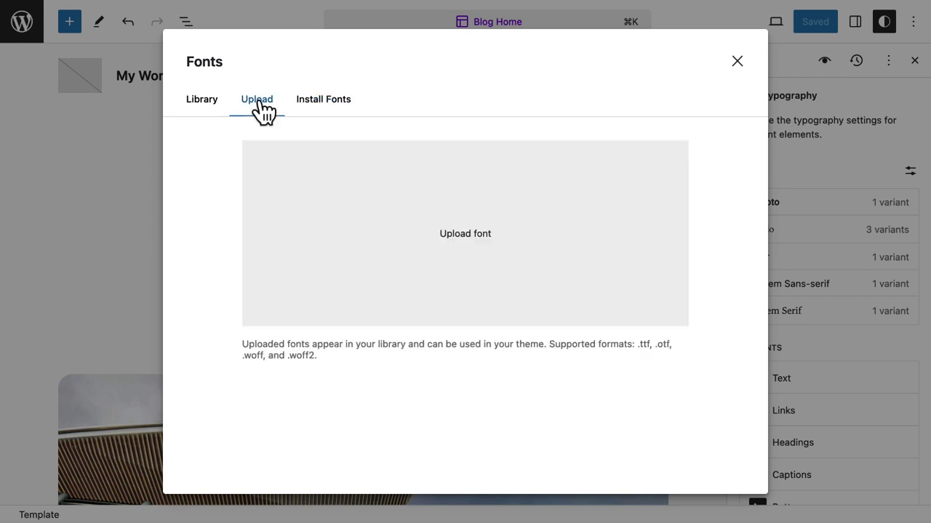
click(465, 231)
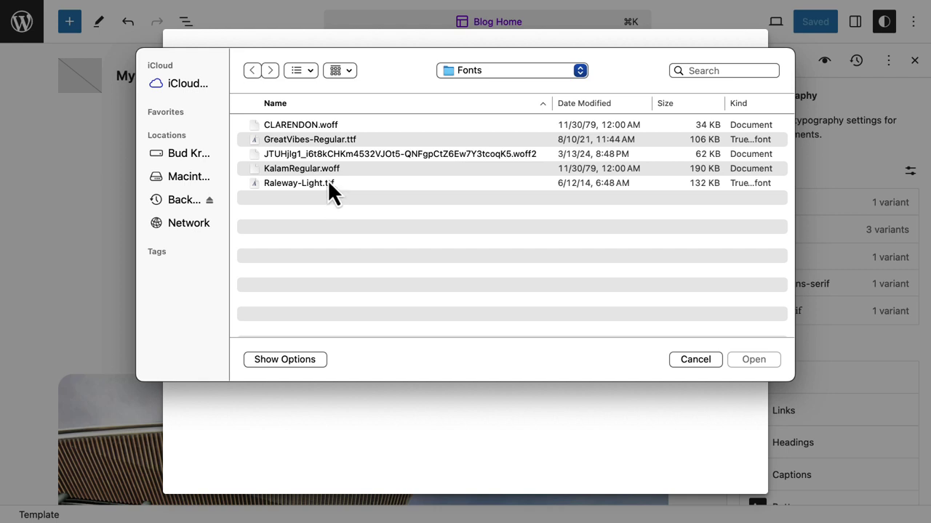
click(350, 154)
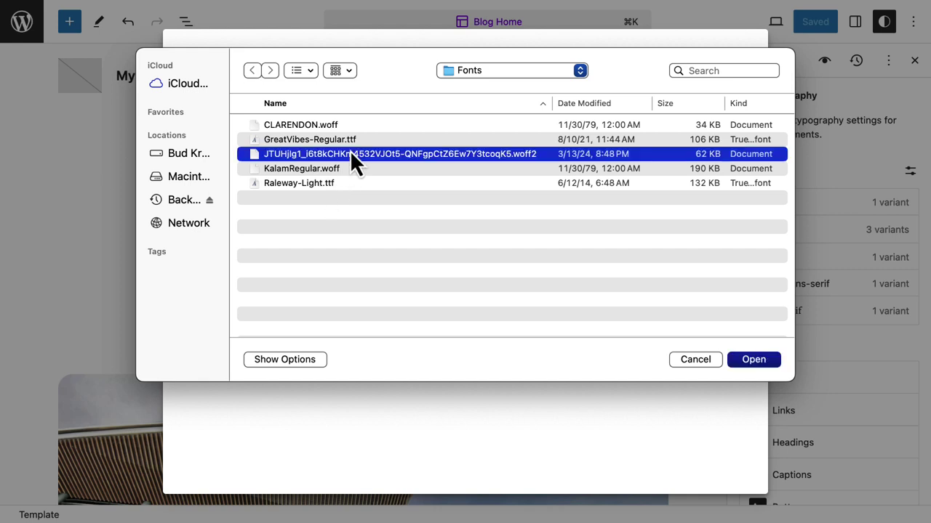
click(753, 360)
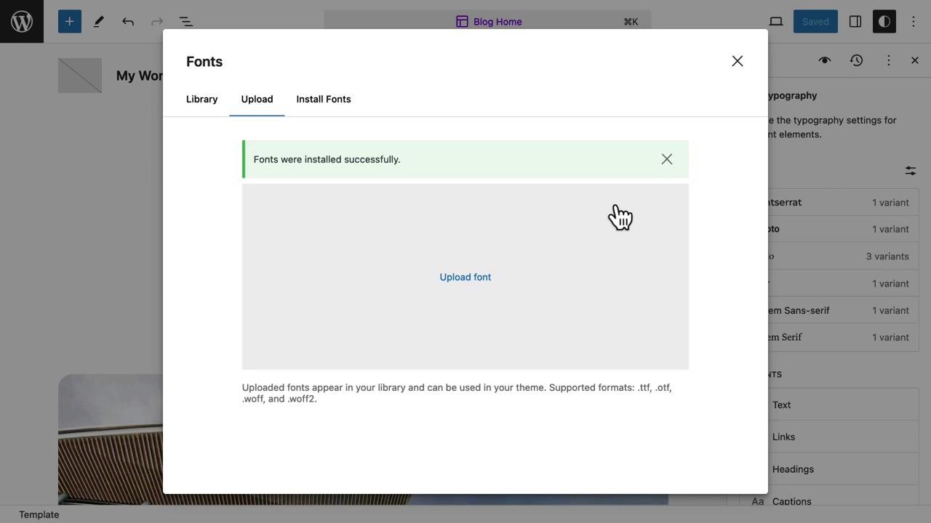
Step: Upload the font file KalamRegular.woff, review the font library's installed and theme fonts, and close the font manager
click(496, 280)
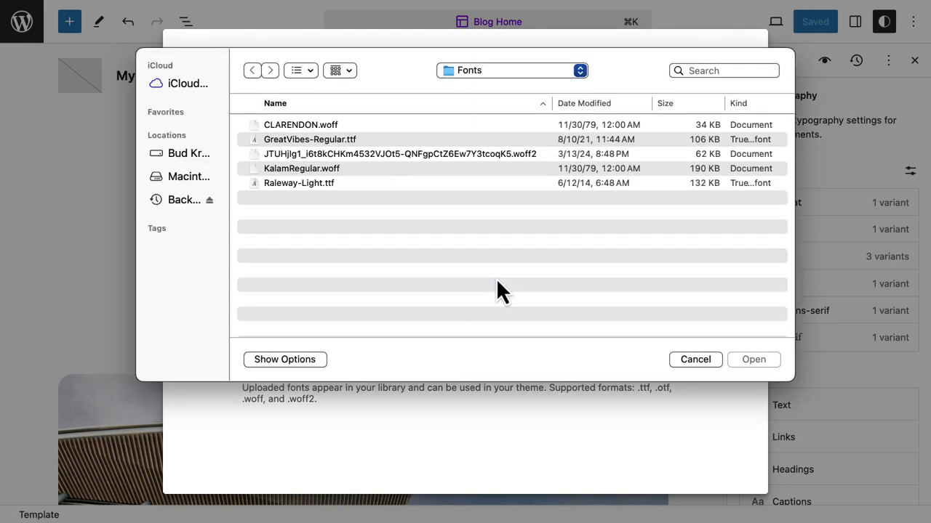
click(291, 165)
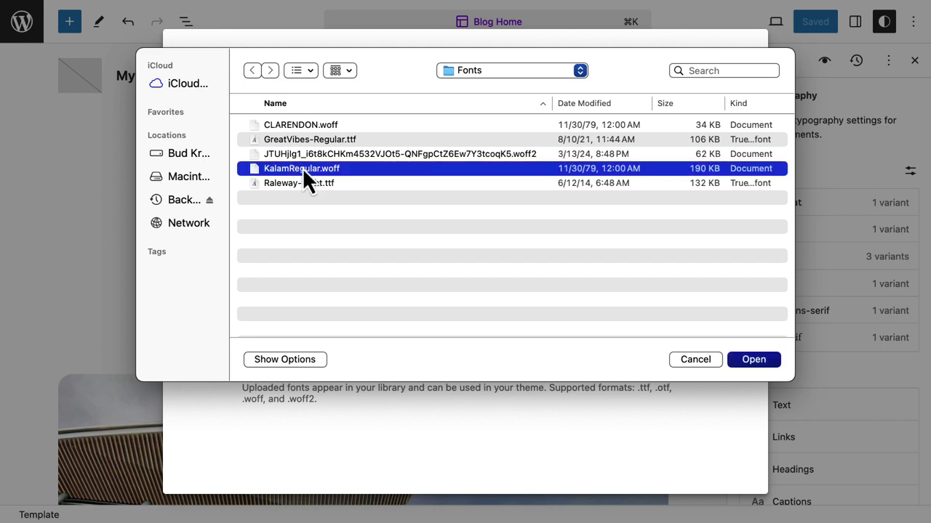
click(752, 360)
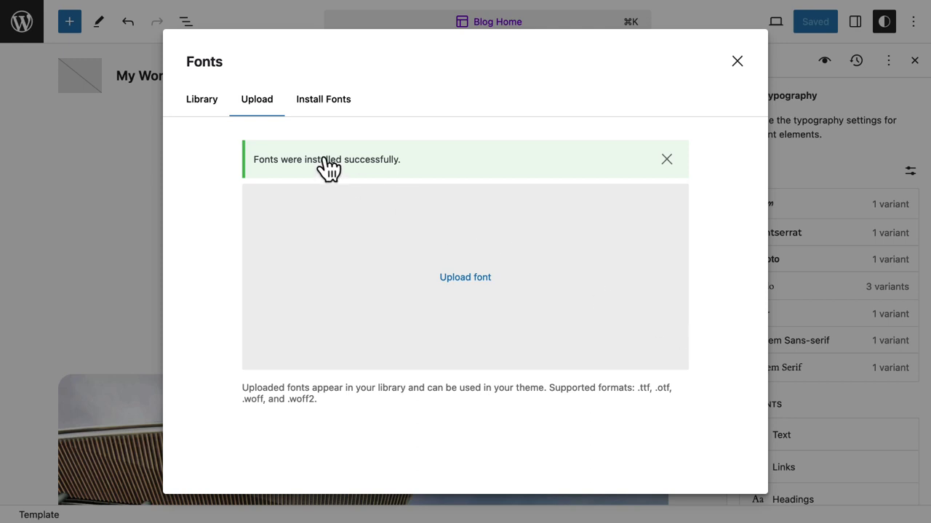
click(205, 102)
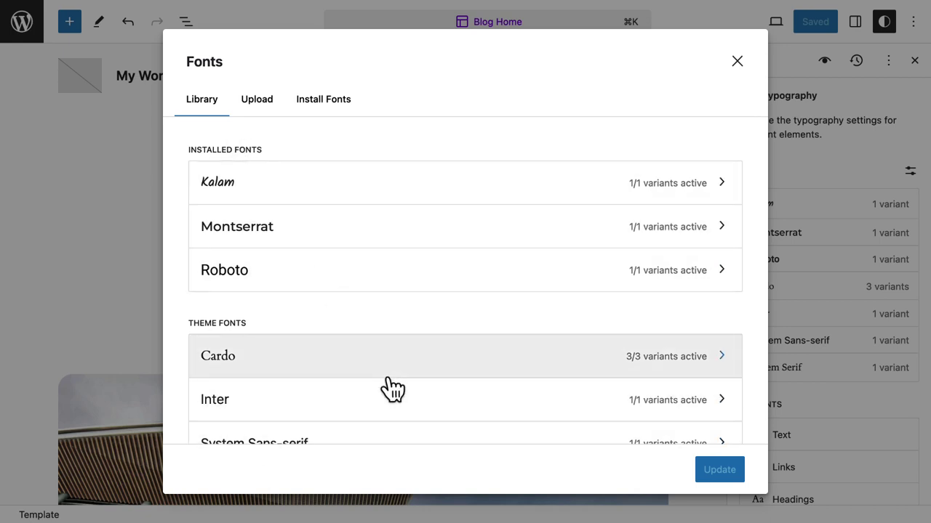
scroll(386, 385, down, 3)
scroll(393, 389, up, 3)
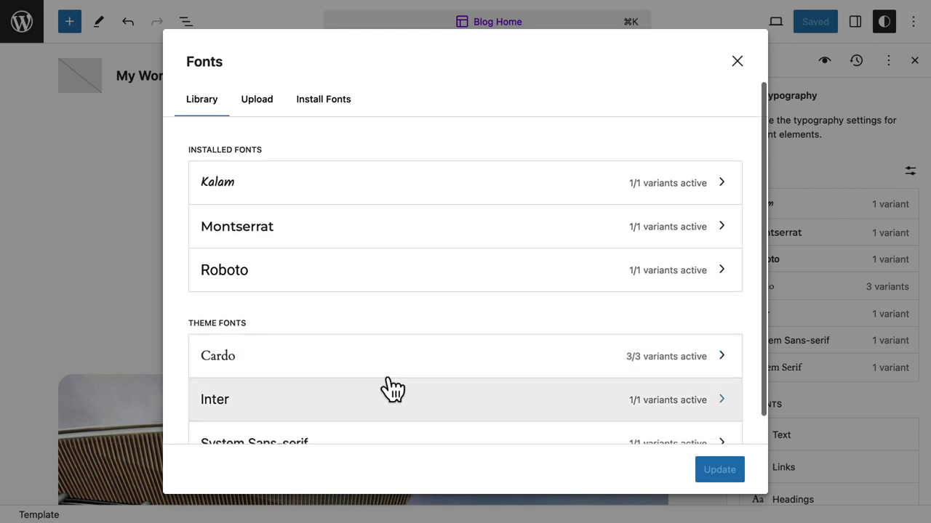
click(736, 63)
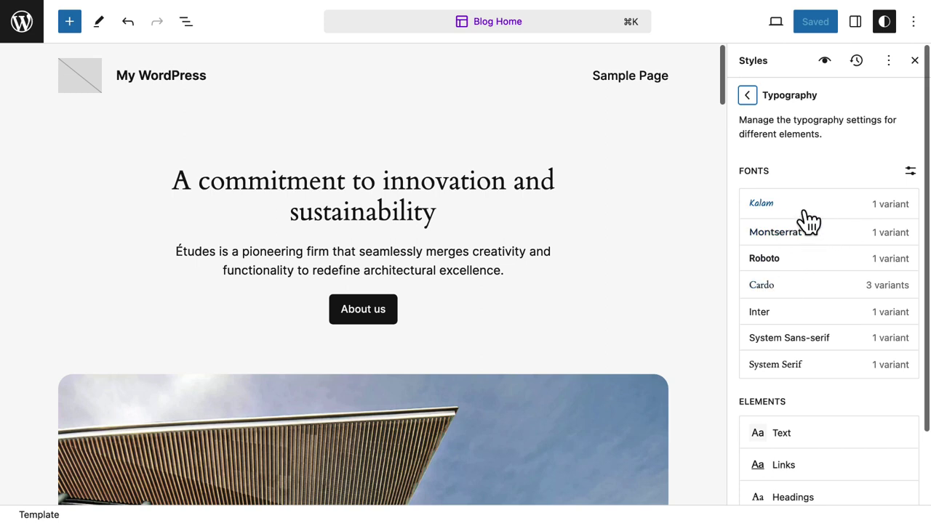
Step: Set the Paragraph block's font to Kalam through the Style Book and save the custom styles
click(830, 65)
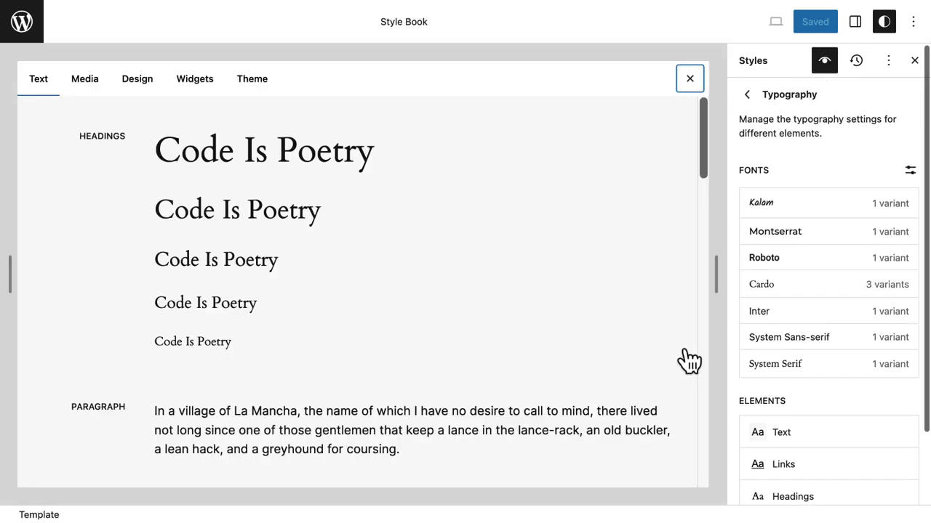
scroll(663, 348, down, 2)
scroll(658, 339, down, 2)
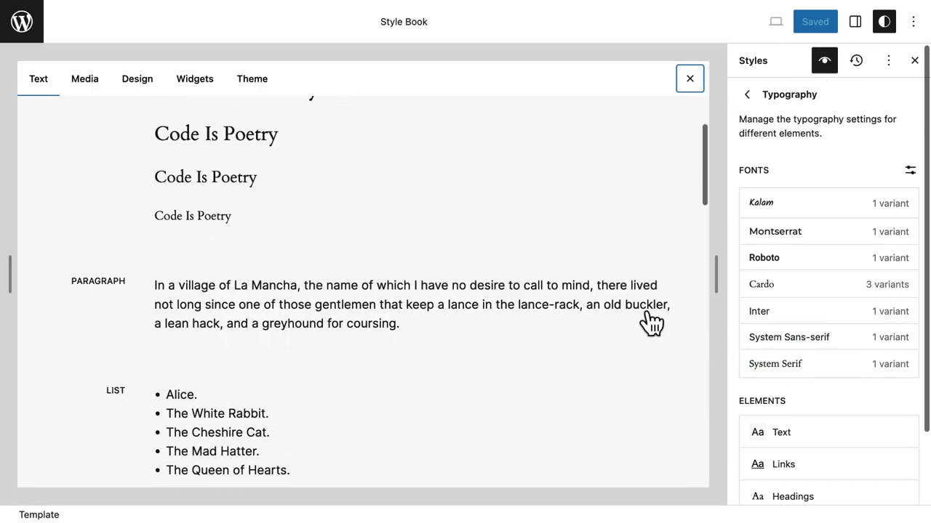
click(513, 311)
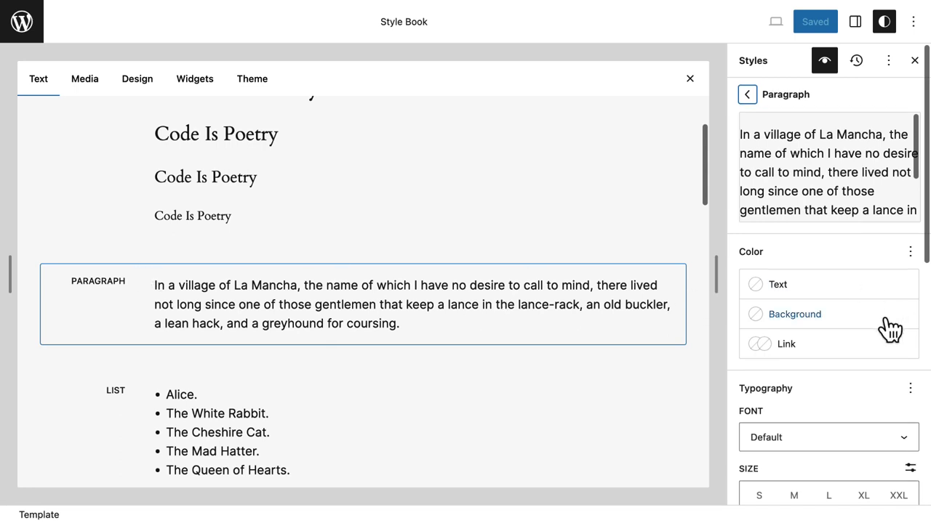
scroll(889, 328, down, 3)
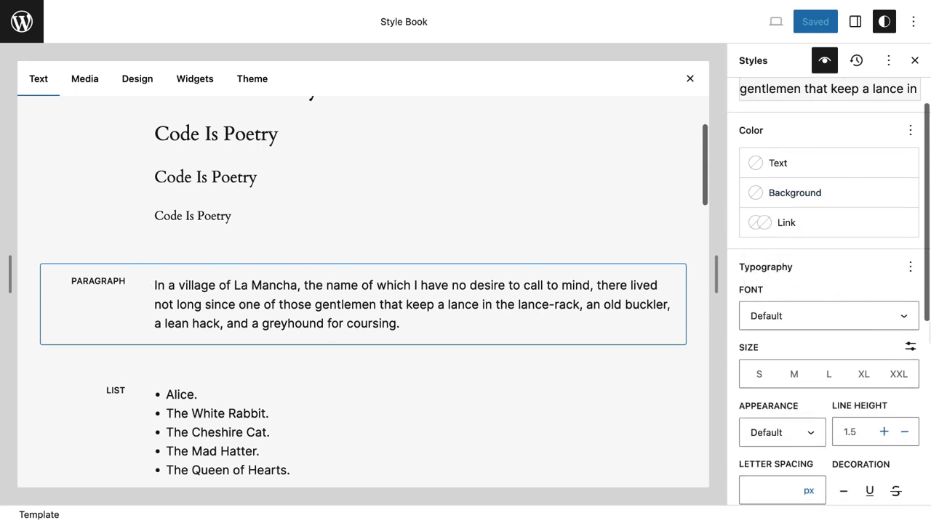
click(857, 323)
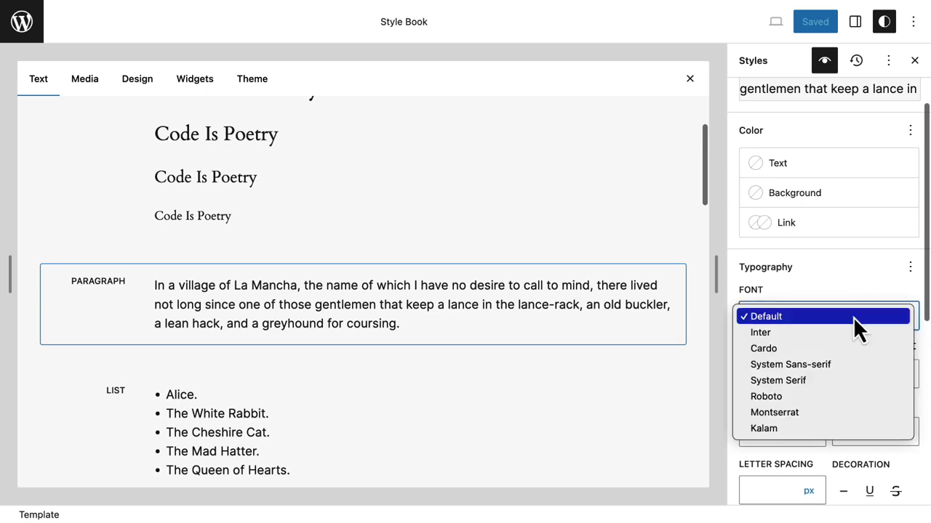
click(804, 429)
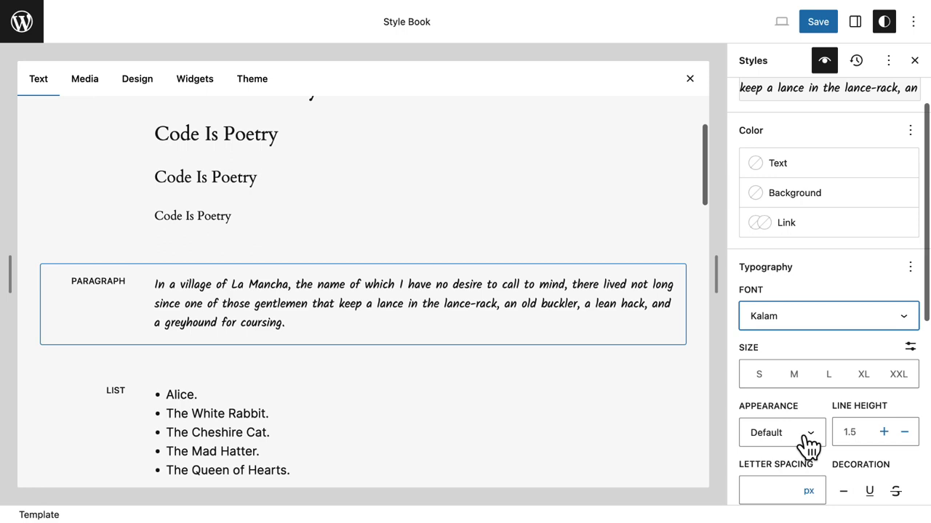
click(831, 27)
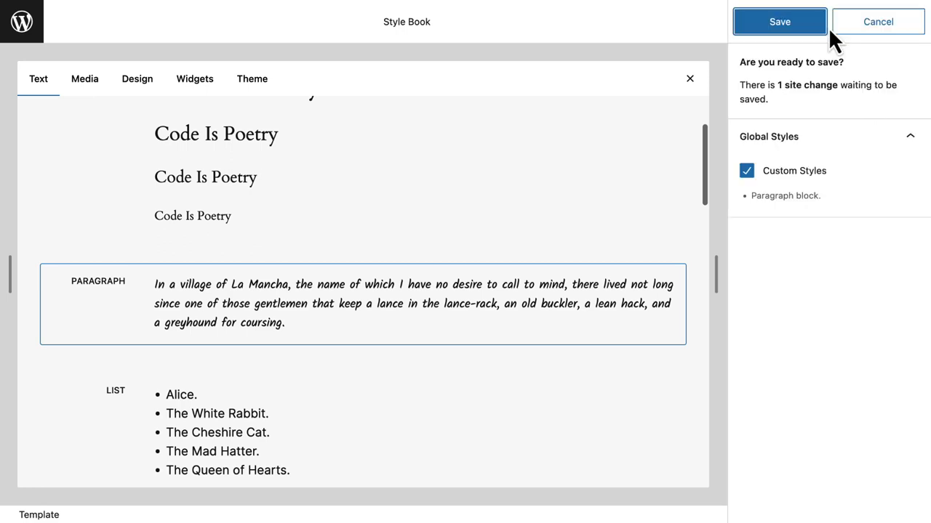
click(791, 27)
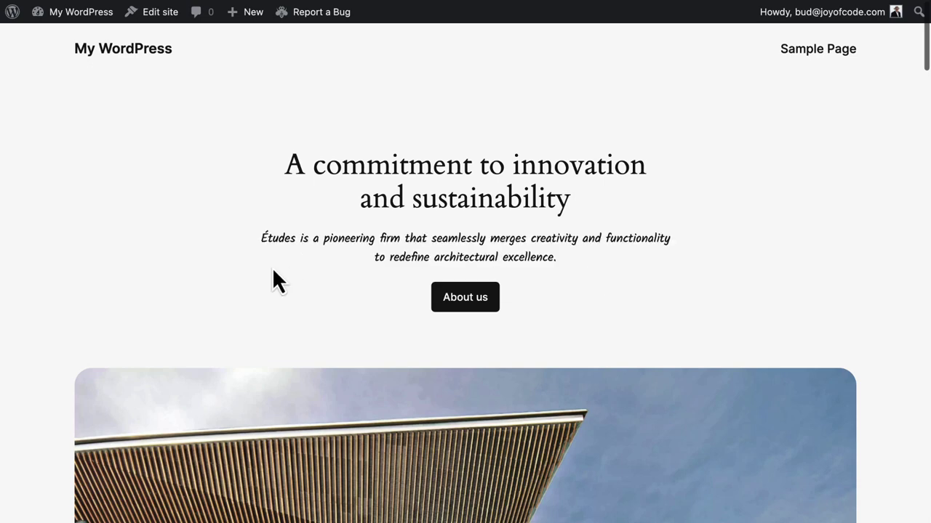
Step: Look through the published home page to check the font of its paragraphs
scroll(705, 276, down, 2)
scroll(711, 271, down, 10)
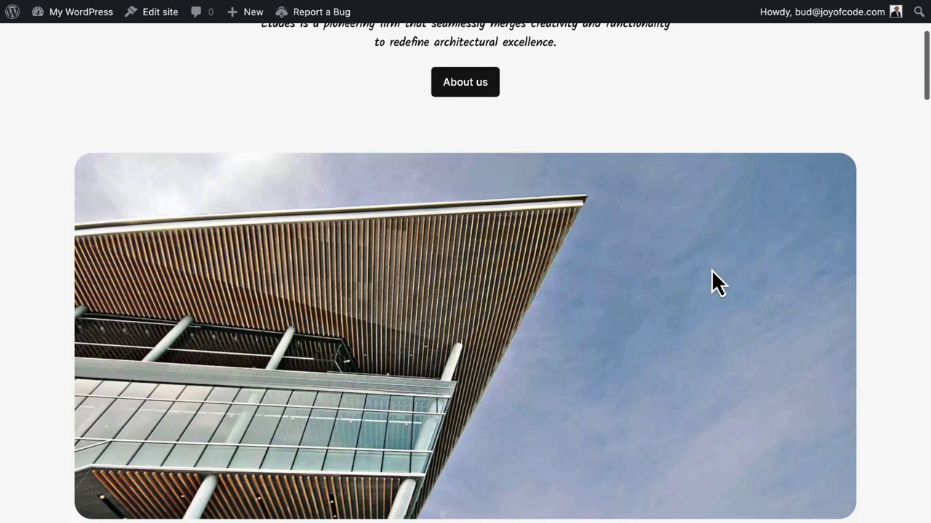
scroll(711, 270, down, 4)
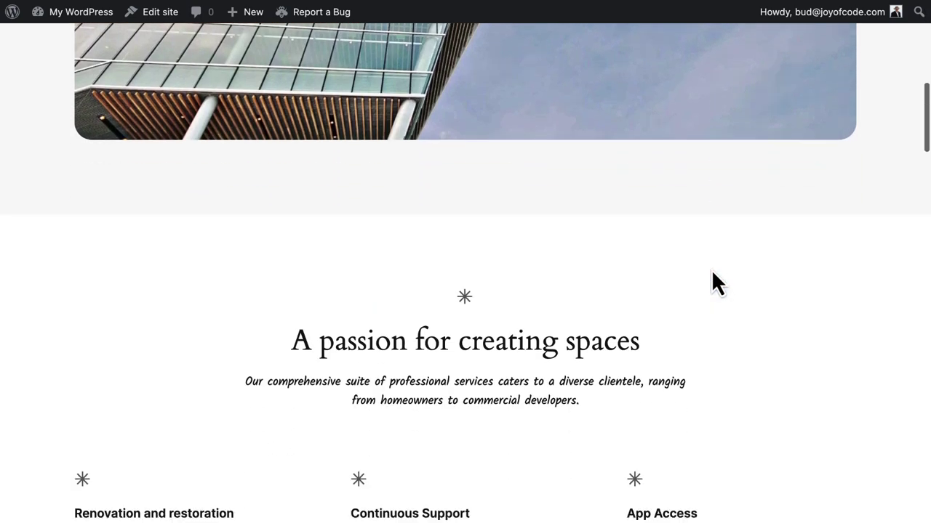
scroll(654, 280, down, 1)
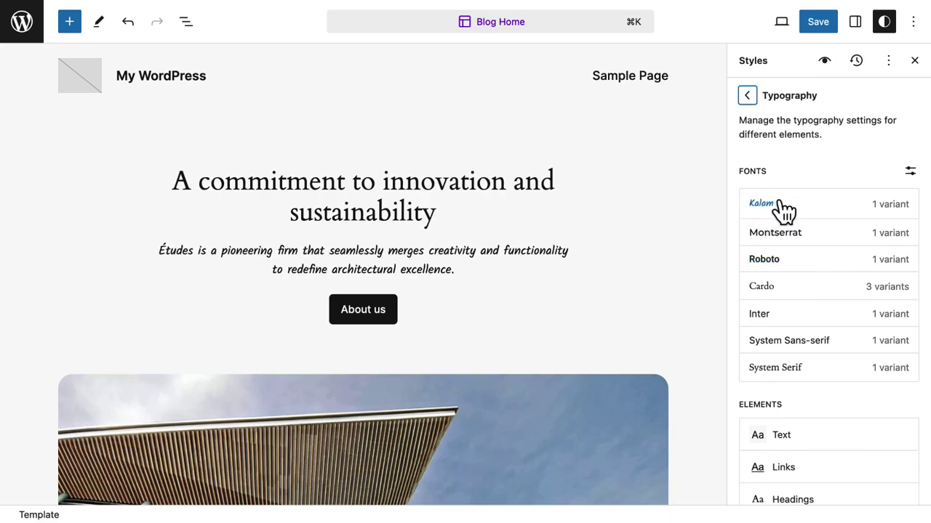
Step: Delete the installed Kalam font with all its variants from the font library and close the font manager
click(911, 173)
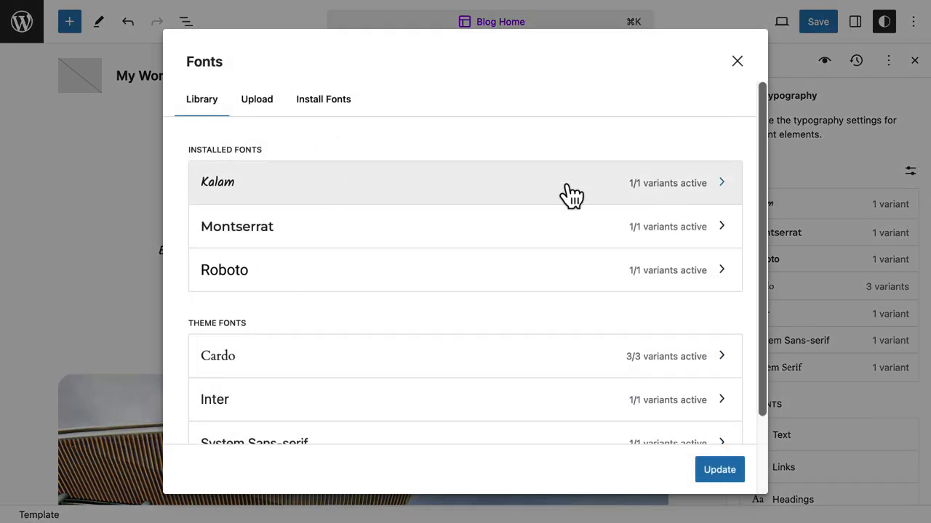
click(652, 196)
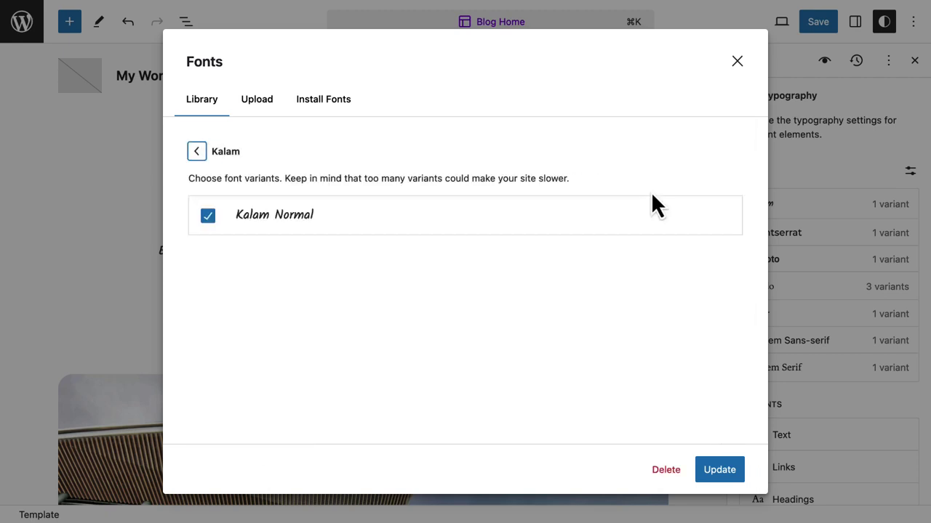
click(667, 471)
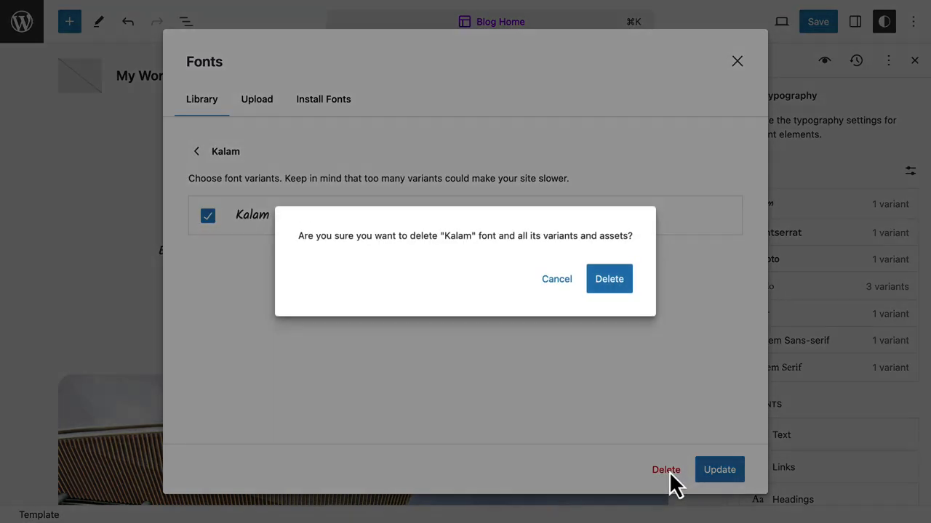
click(613, 283)
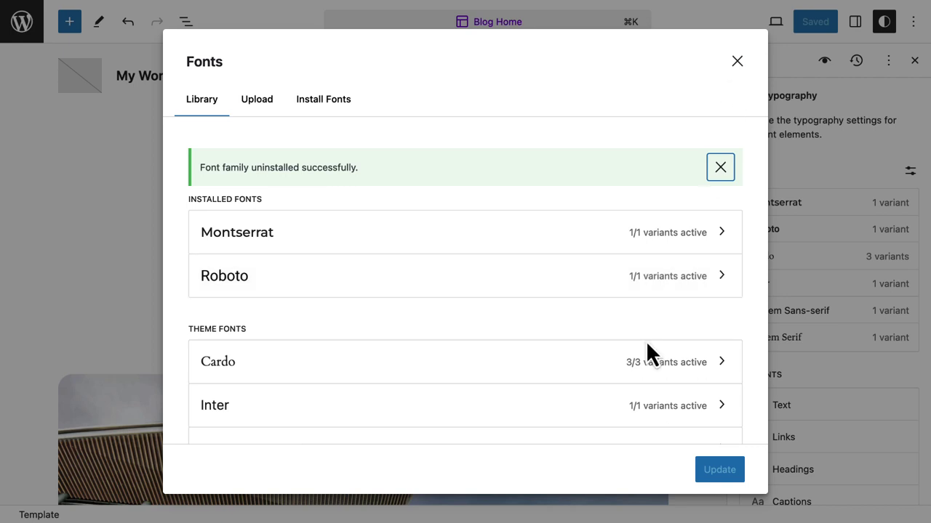
click(737, 61)
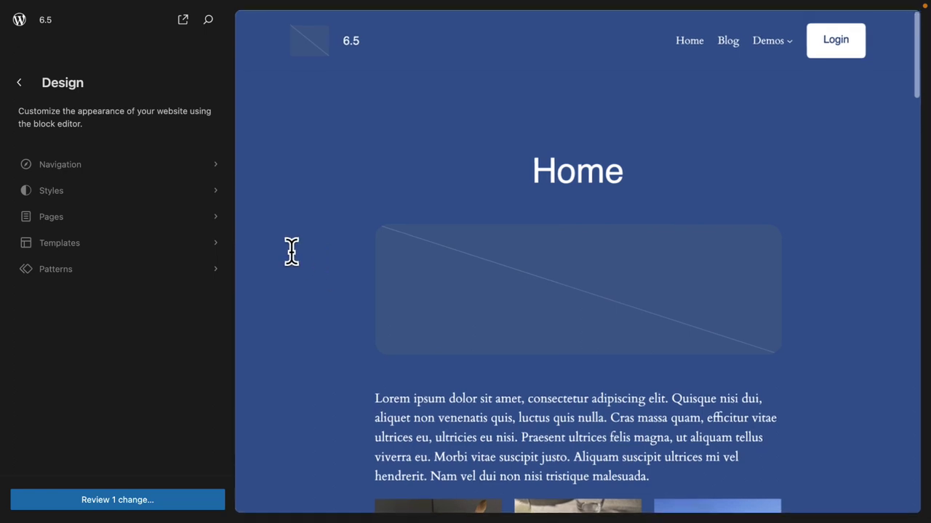
Step: Open the site's styles in the editor with the Style Book shown and examine the list of style revisions
click(76, 203)
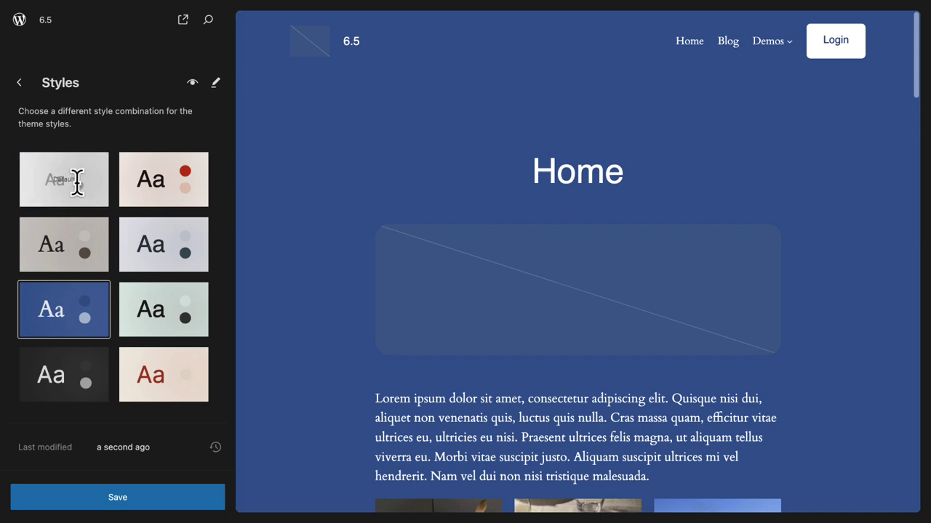
click(193, 84)
click(217, 85)
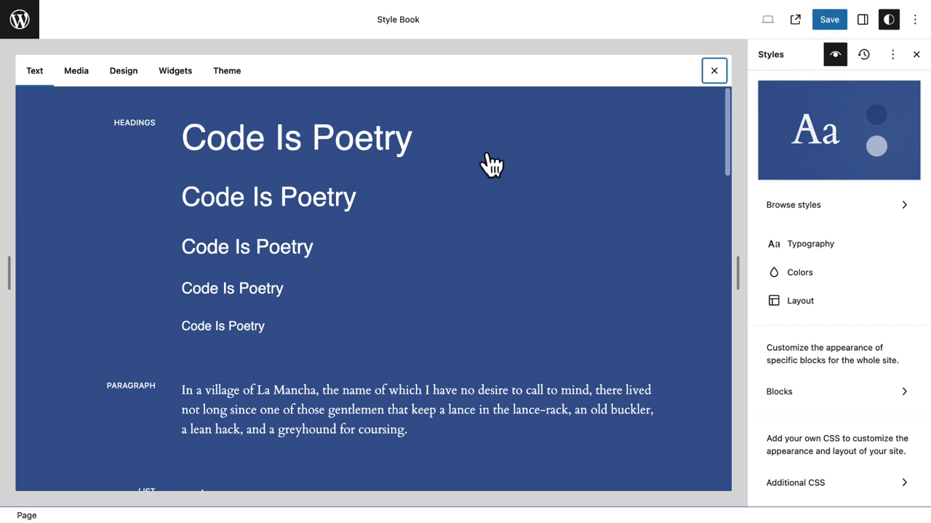
click(864, 56)
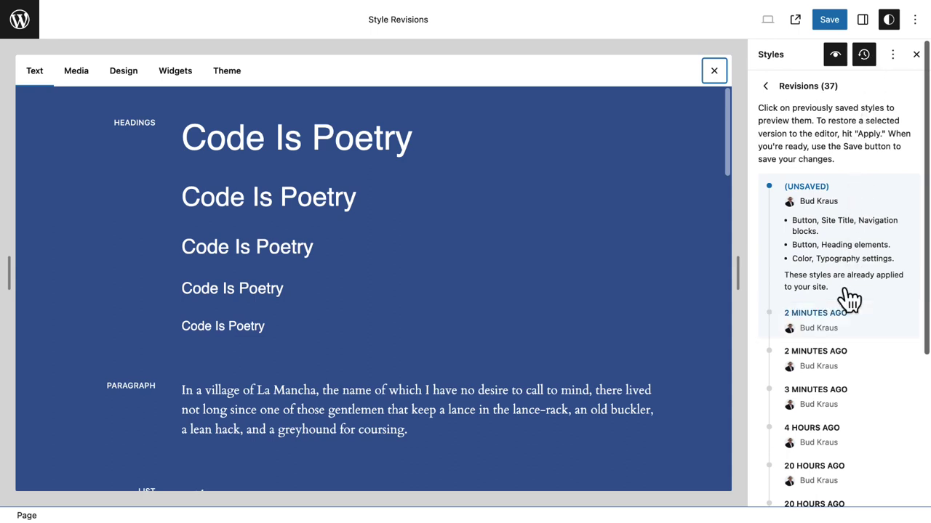
scroll(847, 298, down, 3)
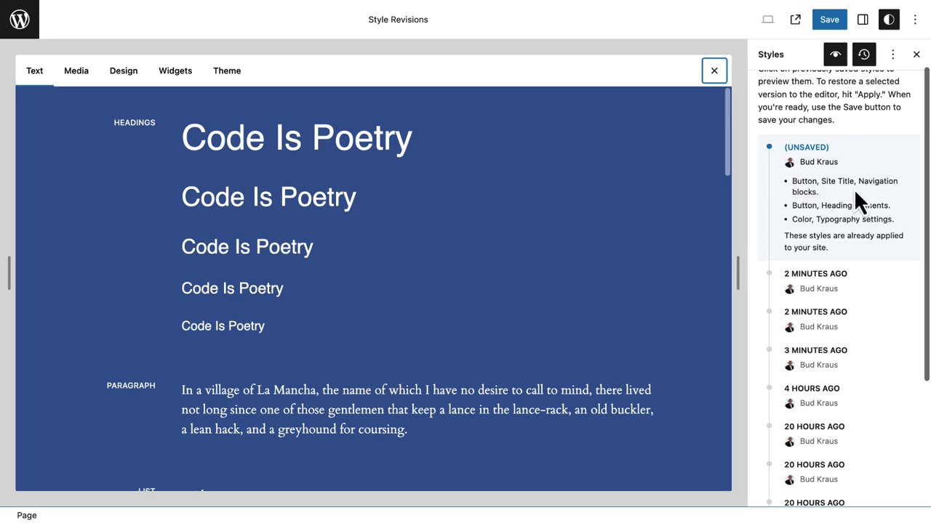
scroll(855, 190, down, 5)
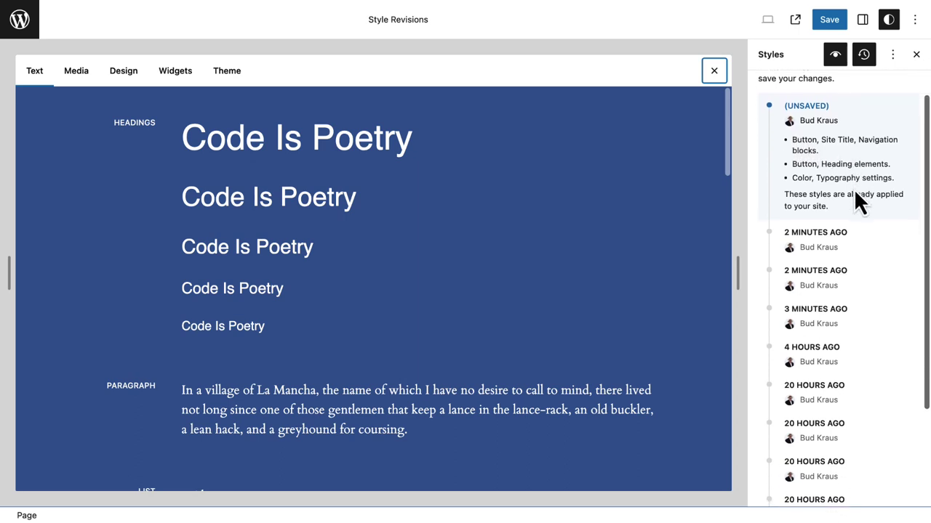
scroll(860, 200, down, 2)
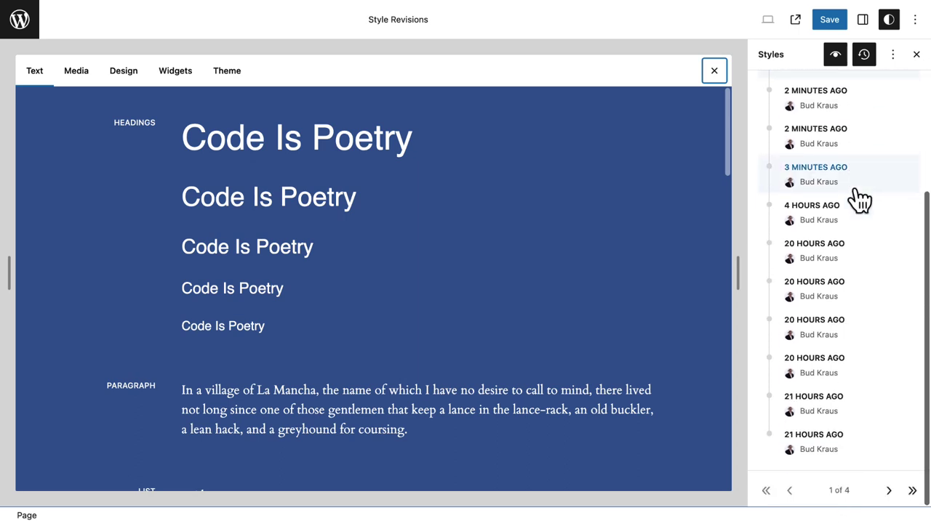
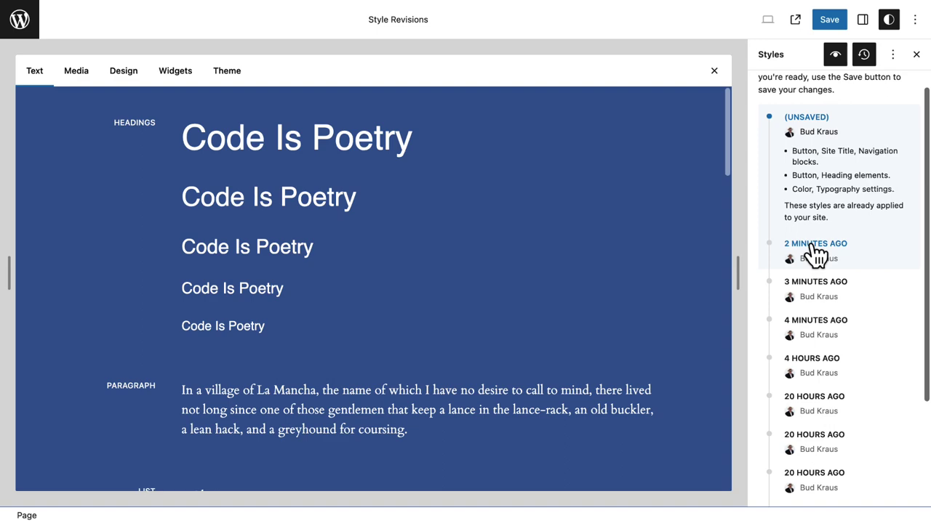
Step: Preview the most recent saved style revision below the unsaved entry and apply it, discarding the unsaved changes
click(815, 248)
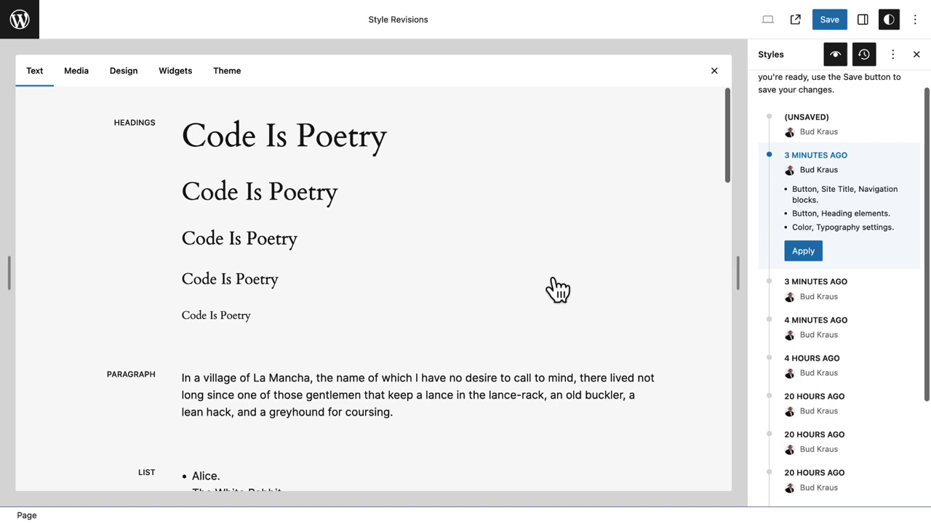
click(804, 253)
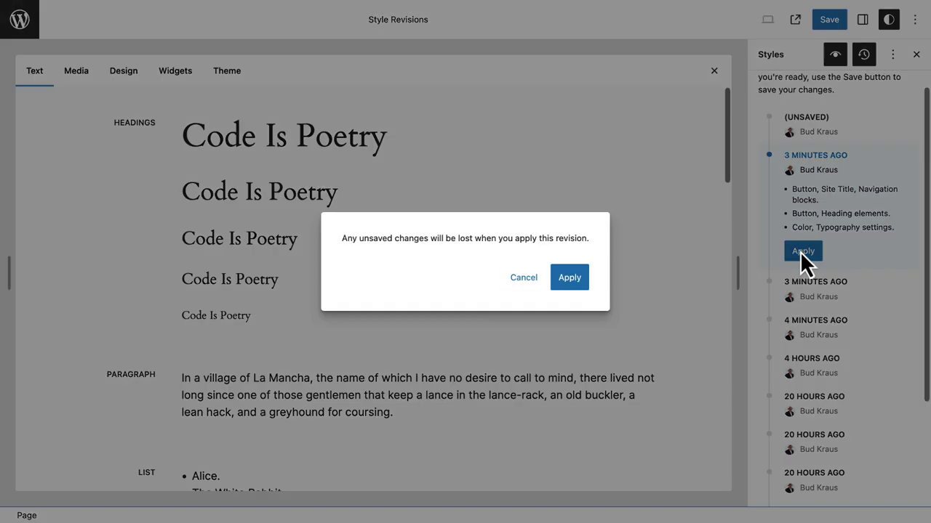
click(569, 278)
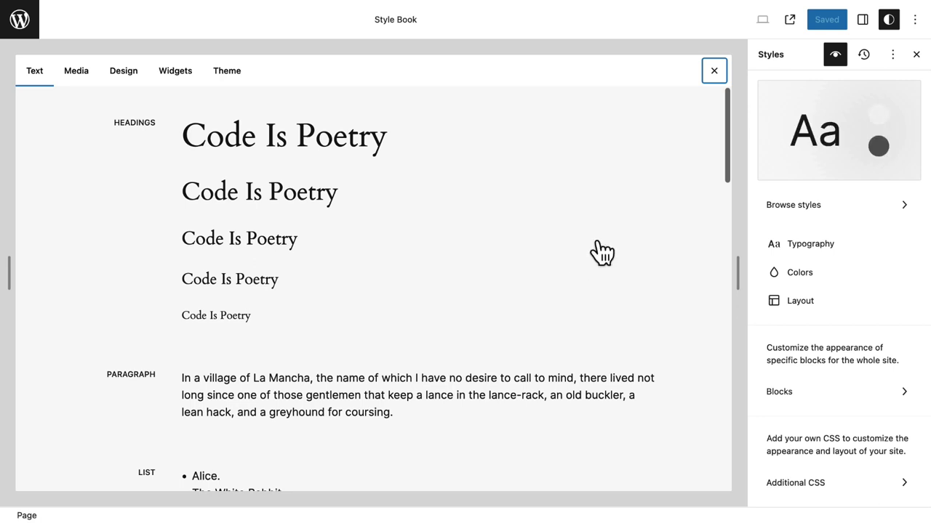
Step: Reopen the style revisions, preview the second most recent one in the Style Book, and return to the current revision
click(602, 252)
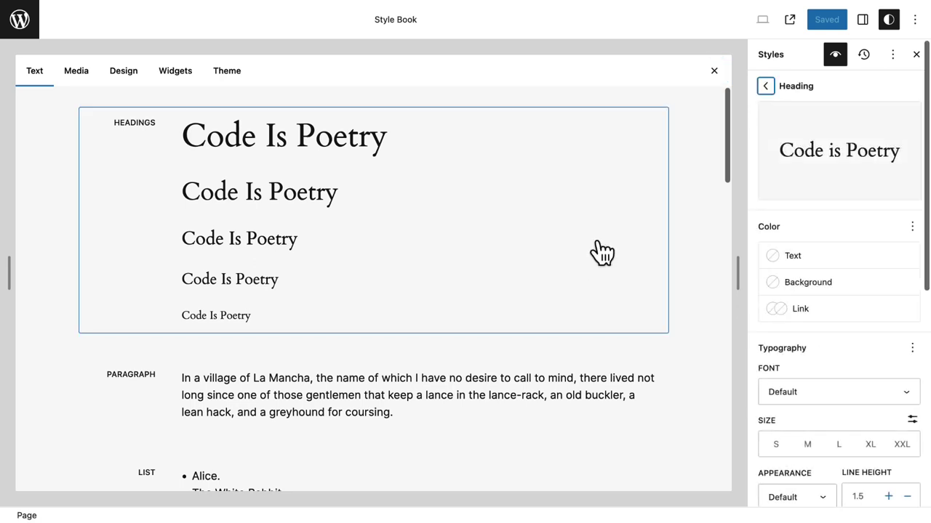
click(864, 56)
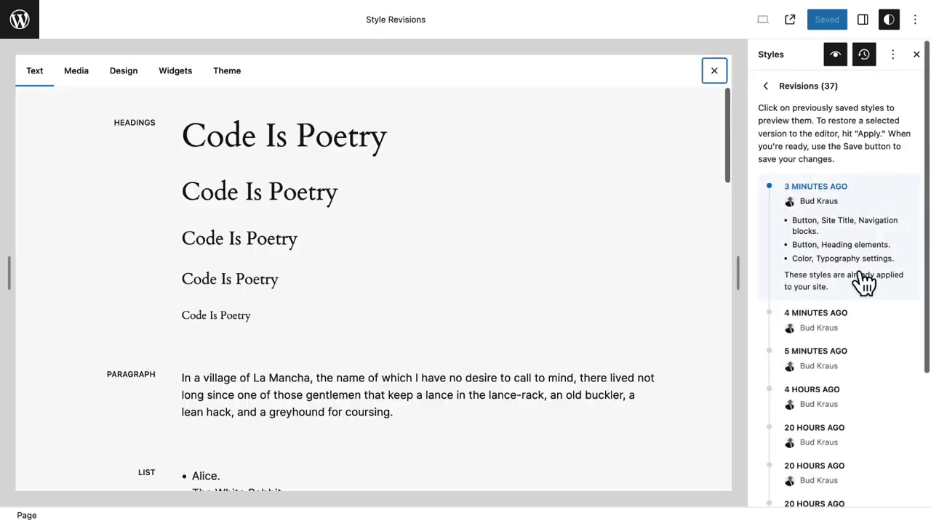
click(829, 312)
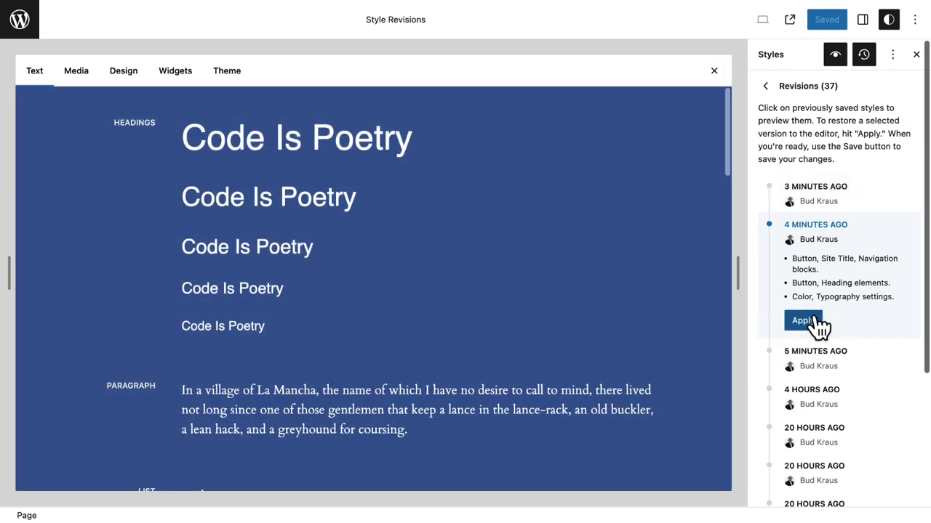
click(807, 194)
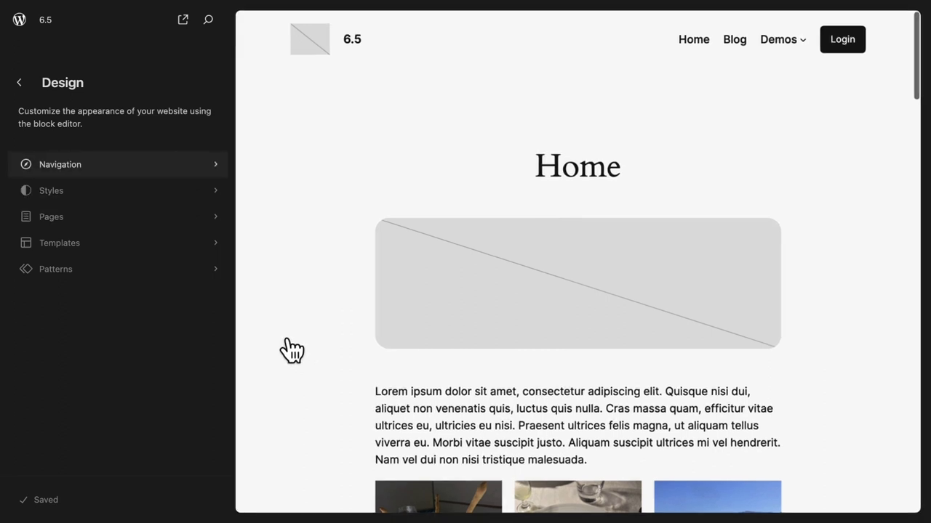
Step: Open the Site Editor's list of all pages and view the revisions of the Spotlight Mode page
click(65, 222)
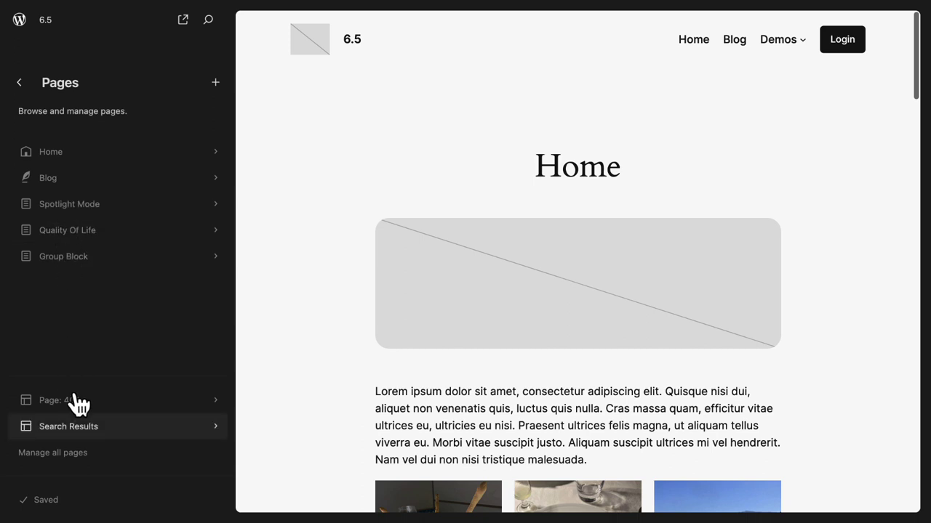
click(83, 464)
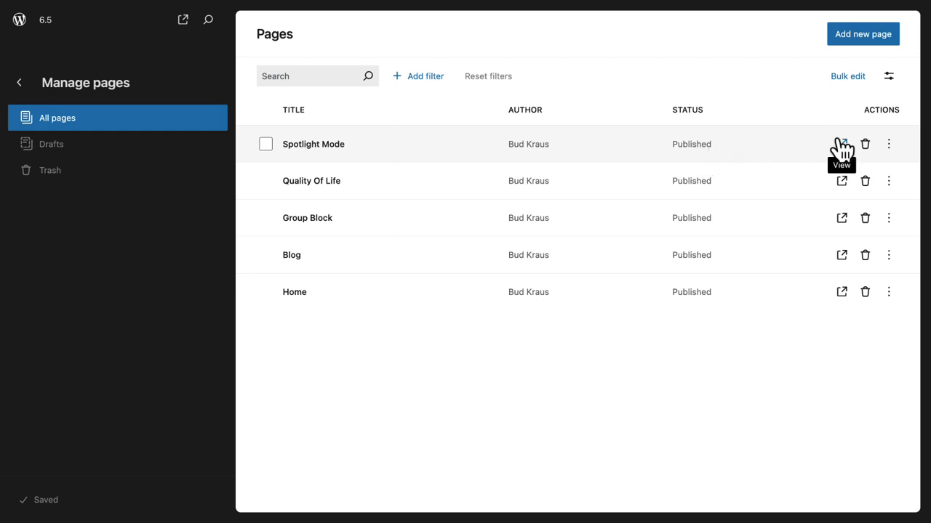
click(889, 145)
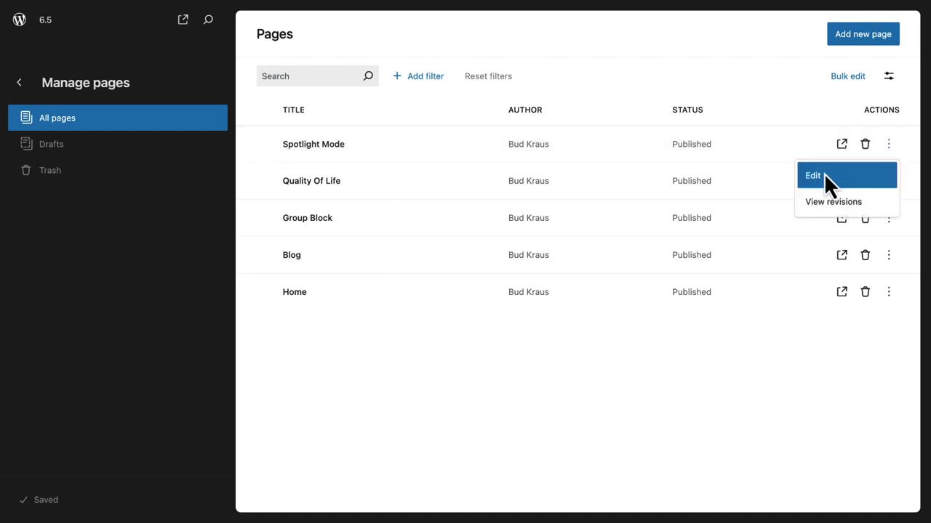
key(Down)
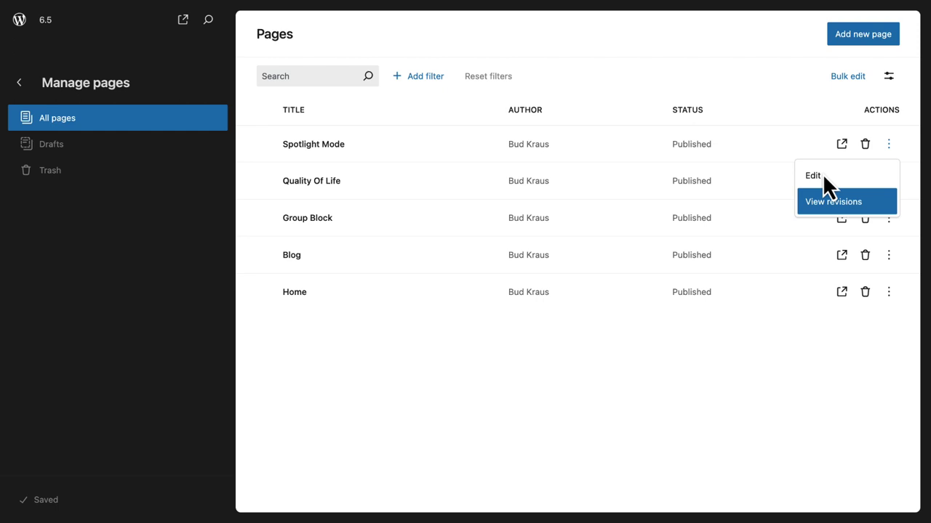
click(820, 203)
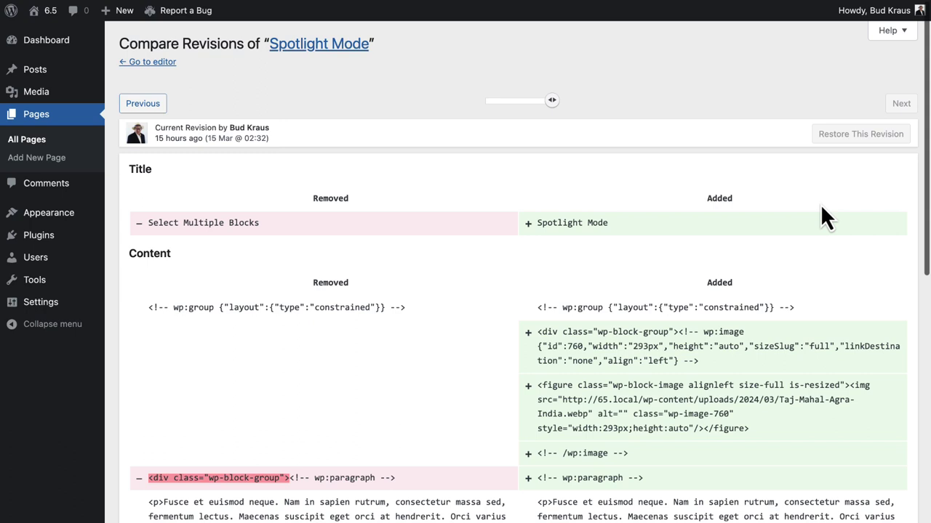
Step: Return to the Site Editor and open the management view of all templates
mouse_move(33, 218)
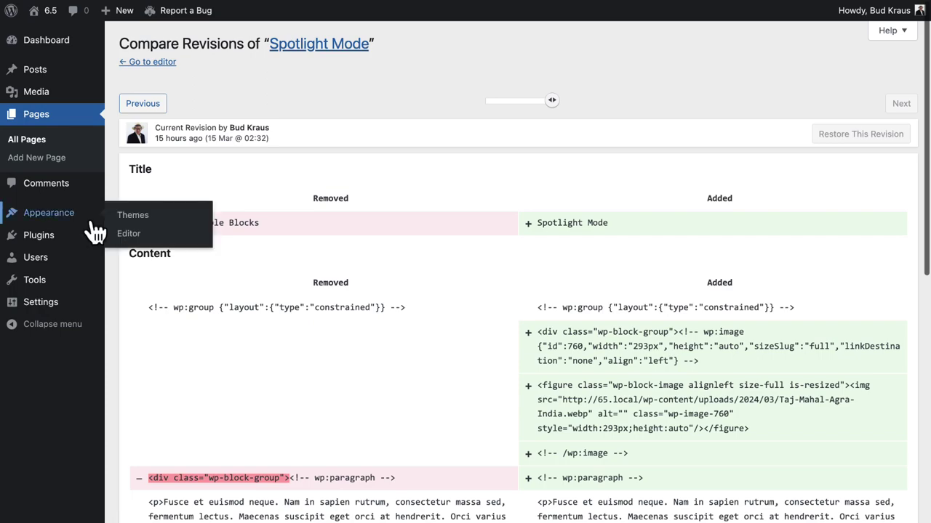
click(127, 234)
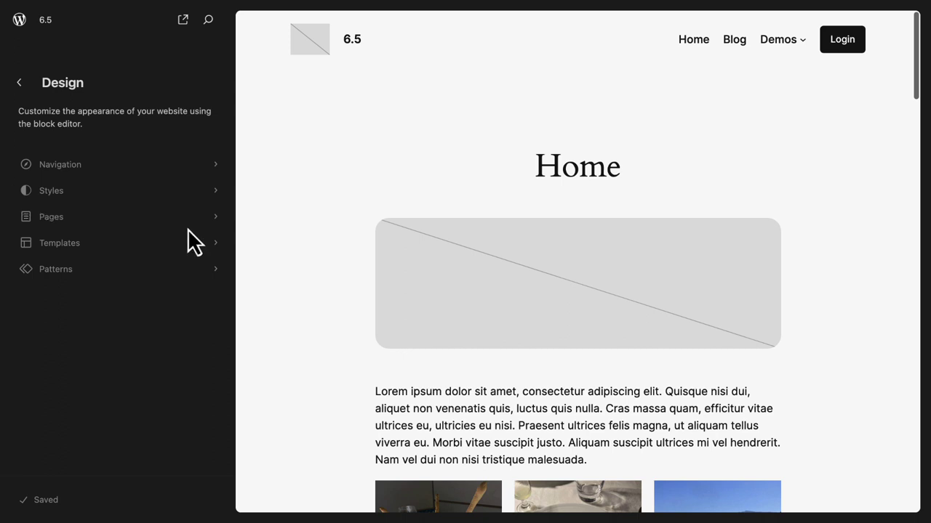
click(116, 243)
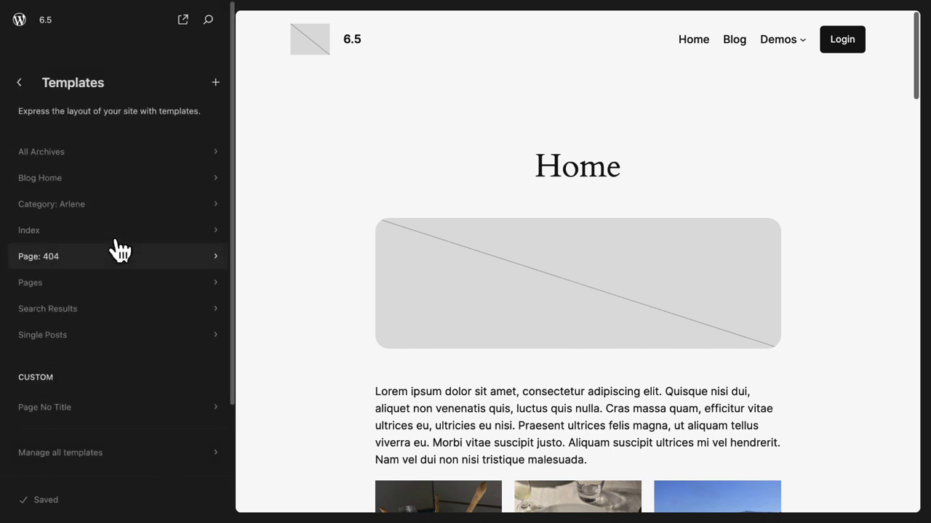
click(58, 454)
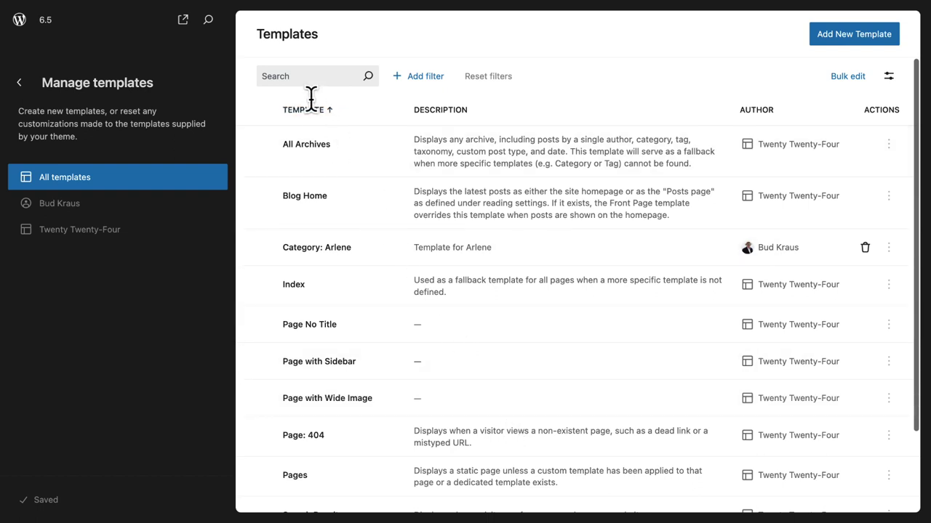
Step: Filter the template list to those authored by the individual user instead of the theme, and reset the filters
click(296, 76)
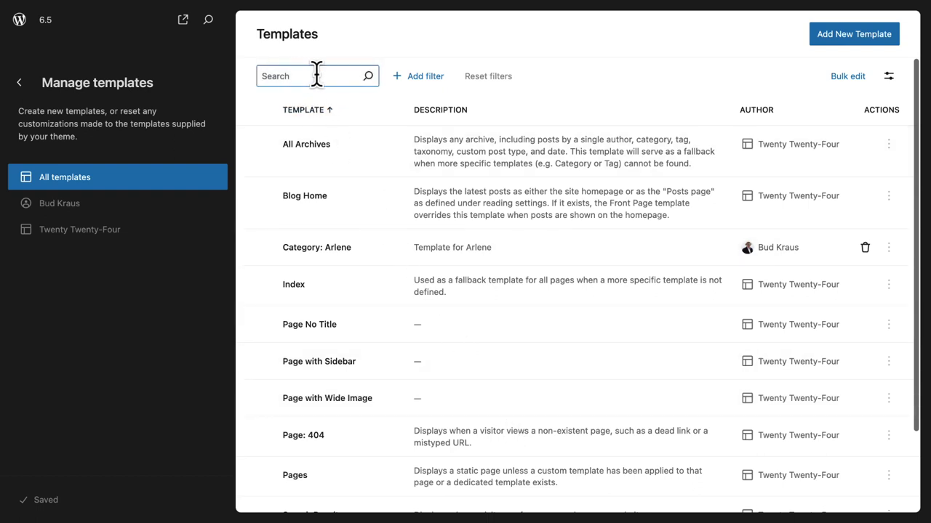
click(427, 77)
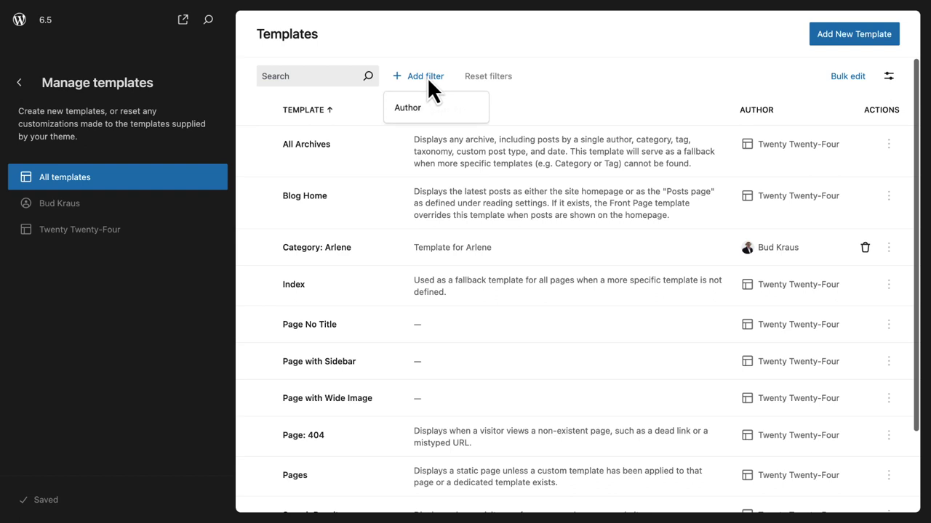
click(463, 123)
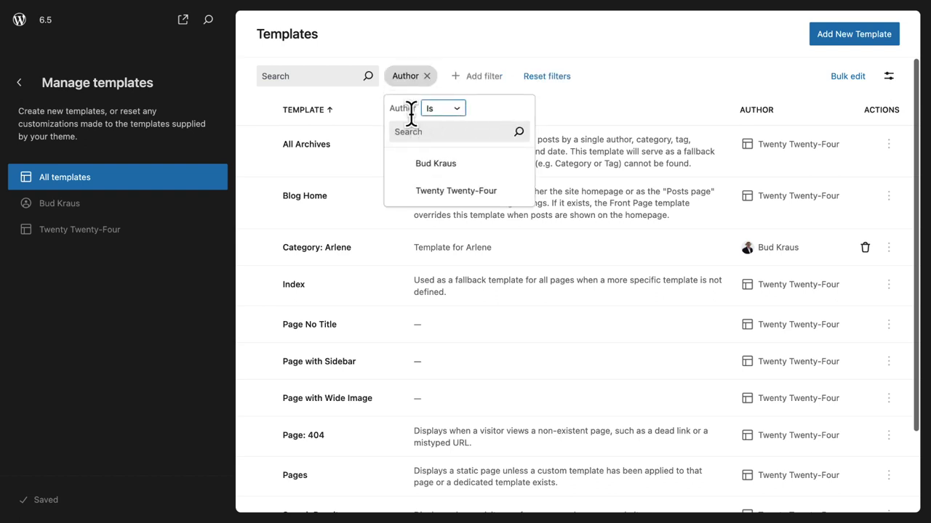
key(Tab)
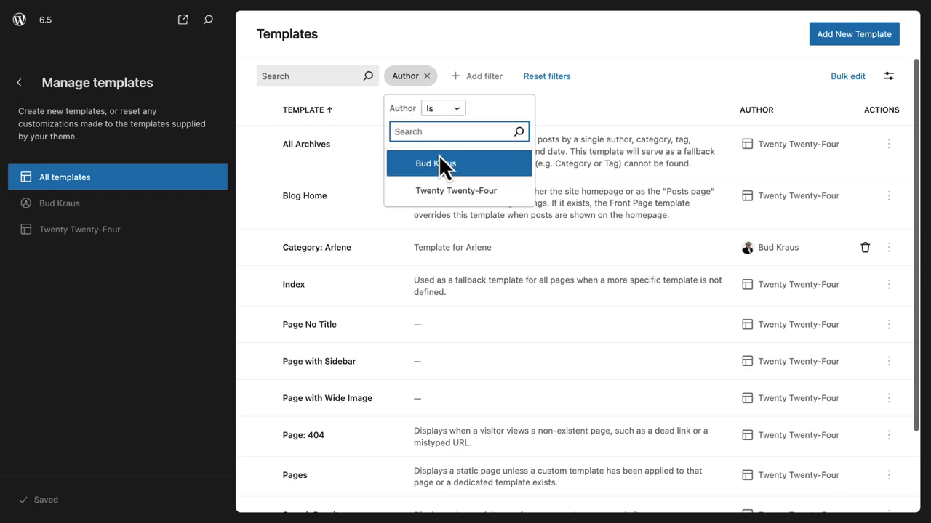
click(439, 162)
click(442, 352)
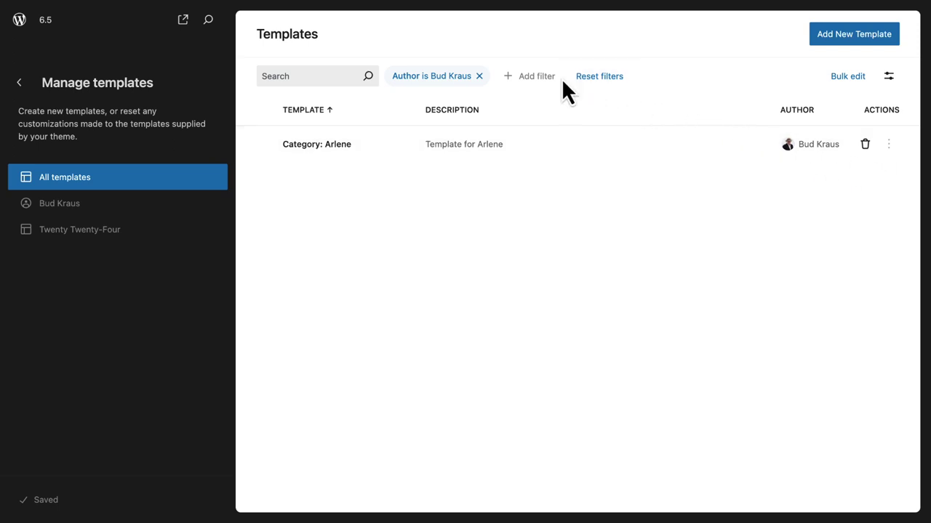
click(611, 77)
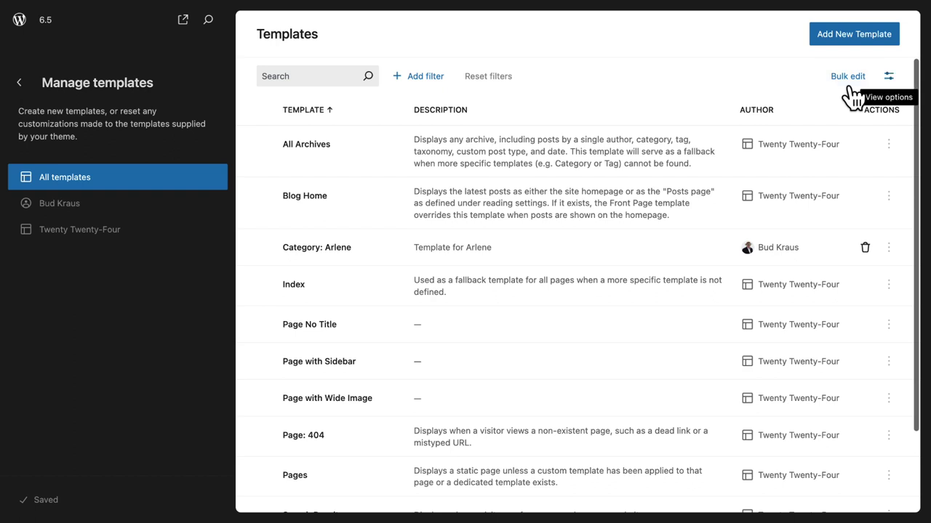
Step: Switch the template list to the Grid layout and look through the template previews
click(889, 77)
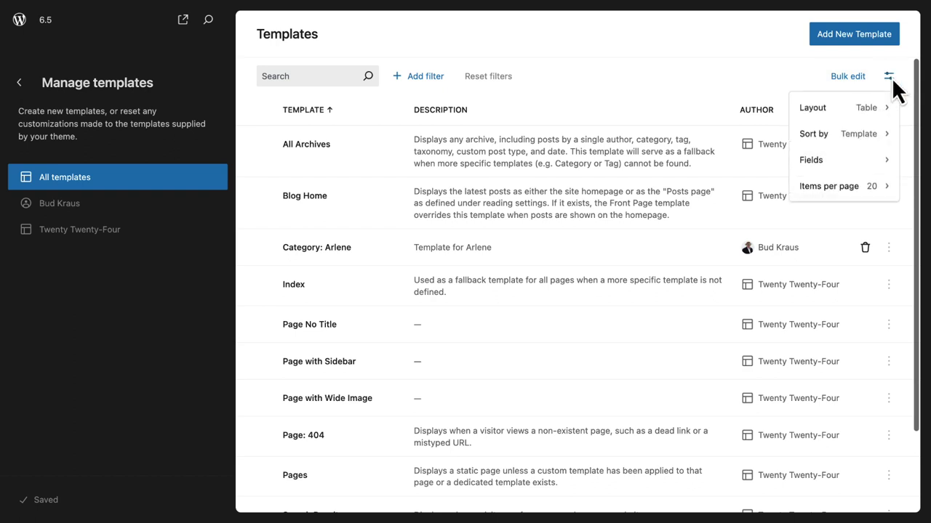
key(Right)
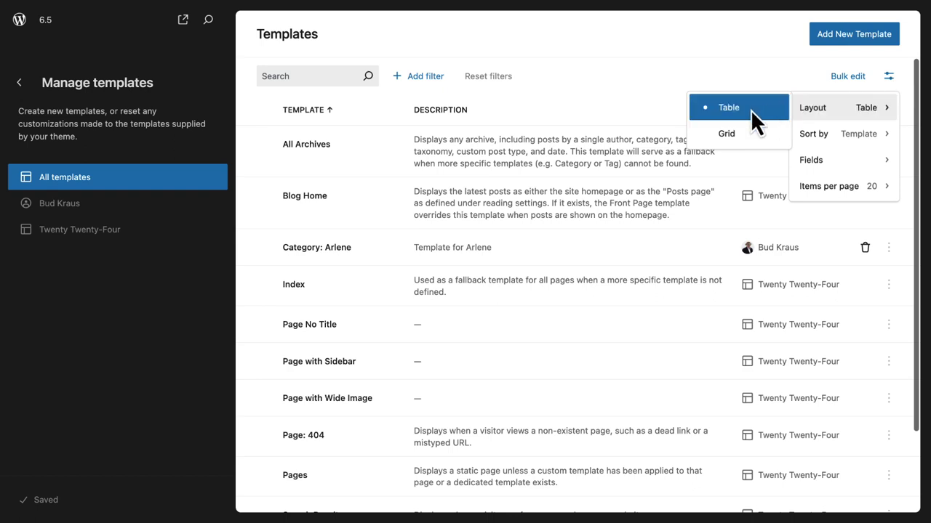
click(752, 125)
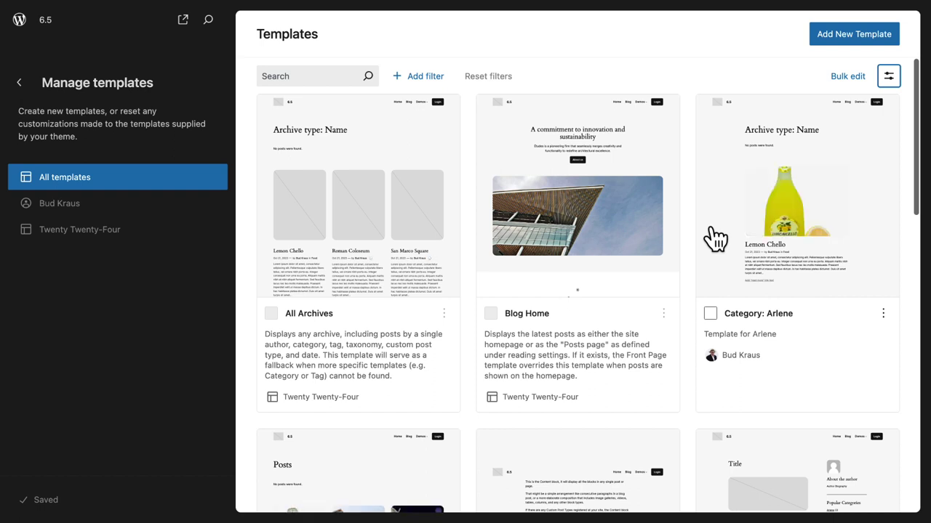
scroll(712, 229, down, 5)
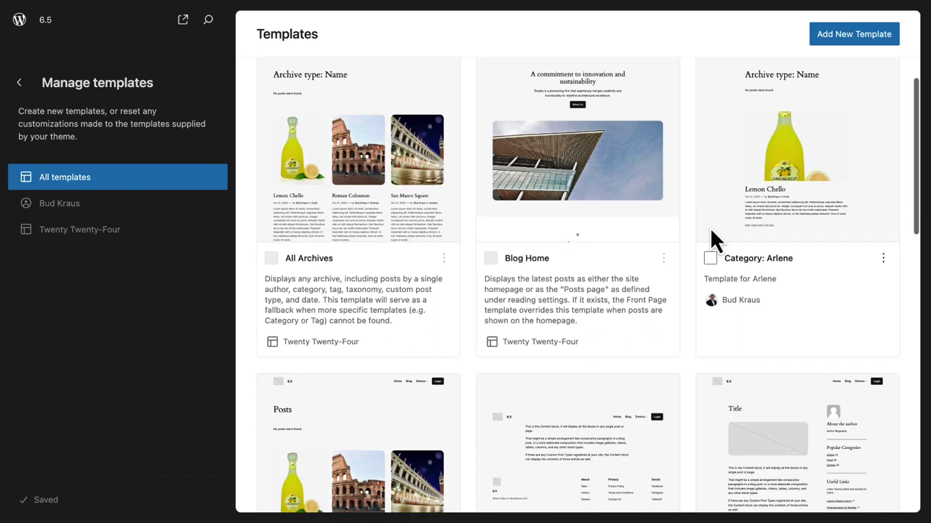
scroll(711, 231, down, 6)
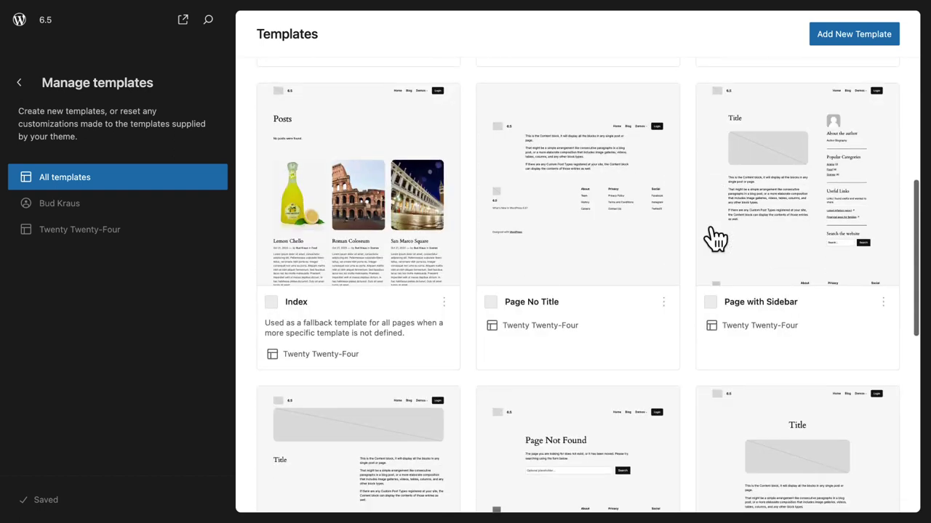
scroll(714, 238, down, 1)
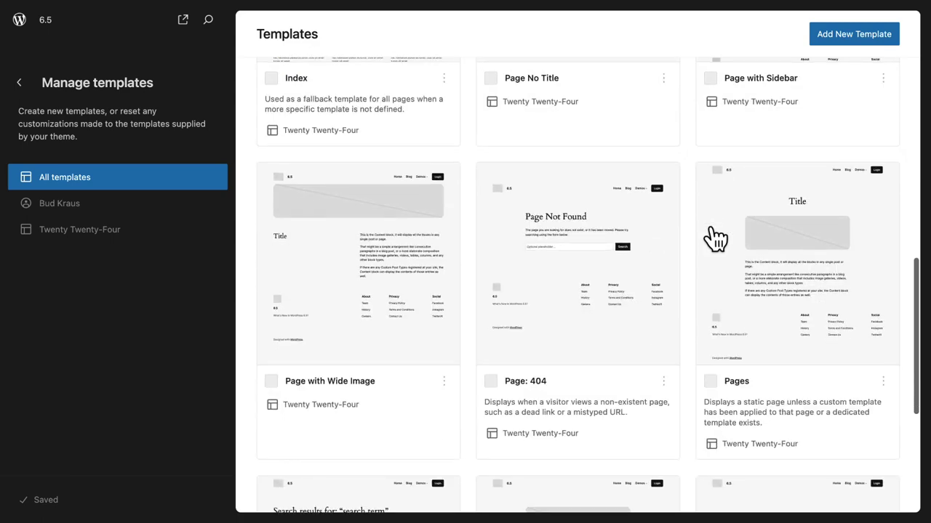
scroll(651, 316, up, 6)
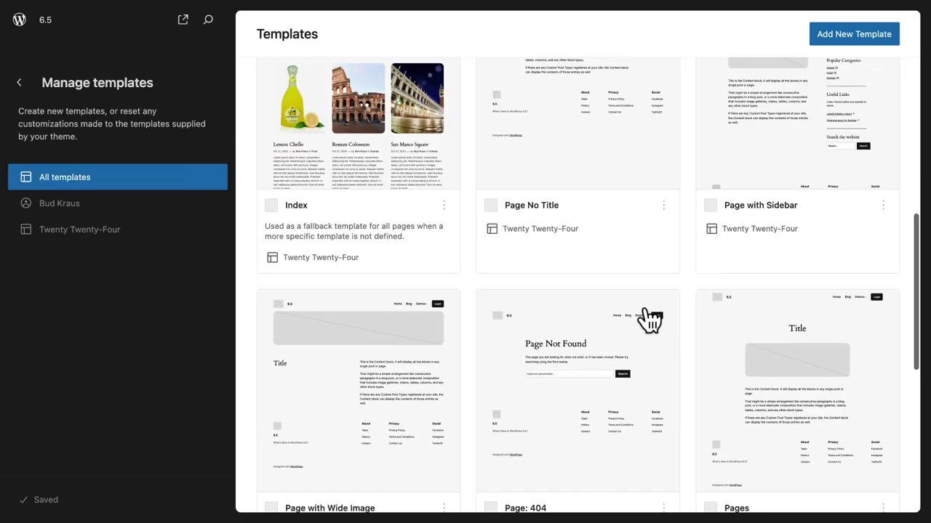
scroll(650, 319, up, 5)
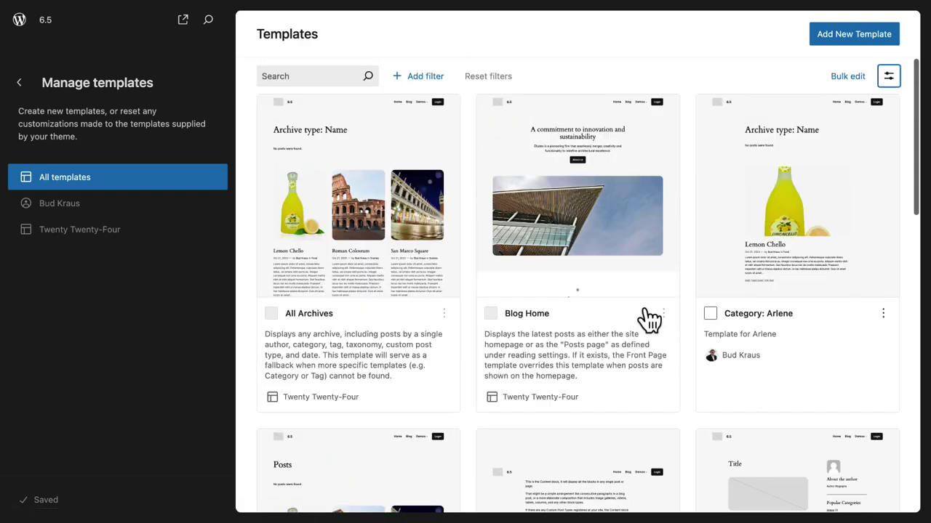
Step: Set the template list's layout back to Table
click(887, 76)
mouse_move(810, 108)
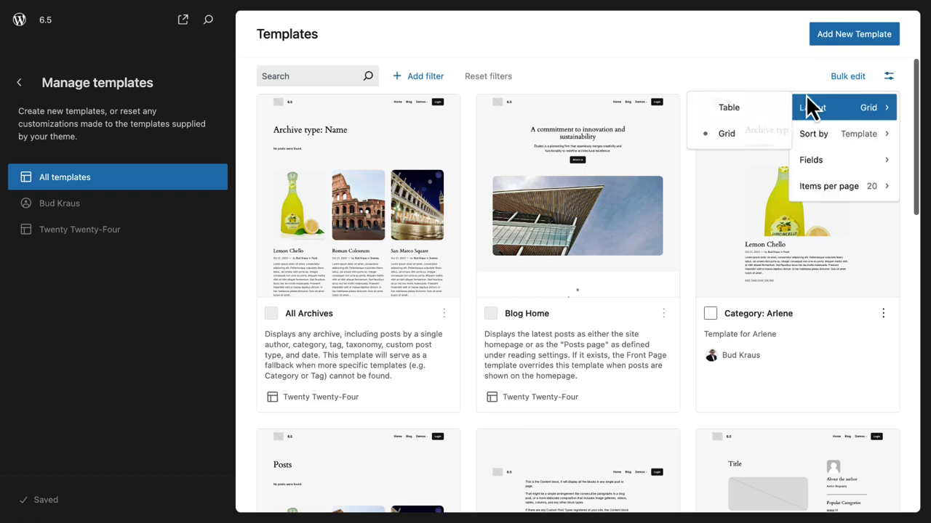
click(745, 110)
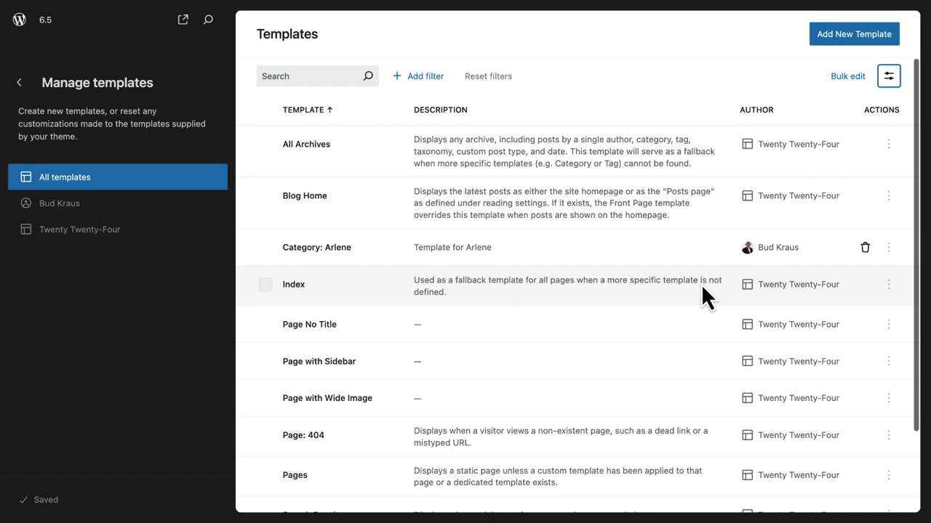
Step: Check the template table's sort options, and show its Preview field and hide it again
click(890, 76)
mouse_move(854, 125)
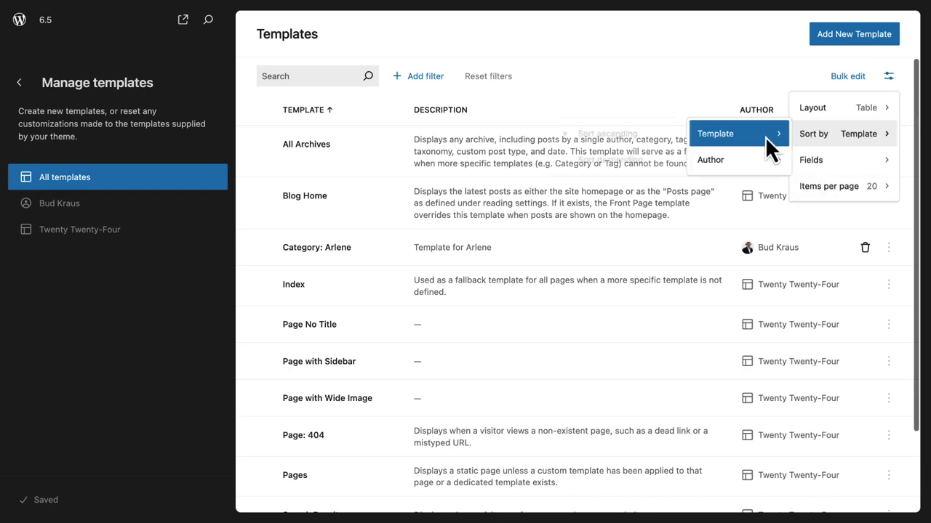
mouse_move(770, 149)
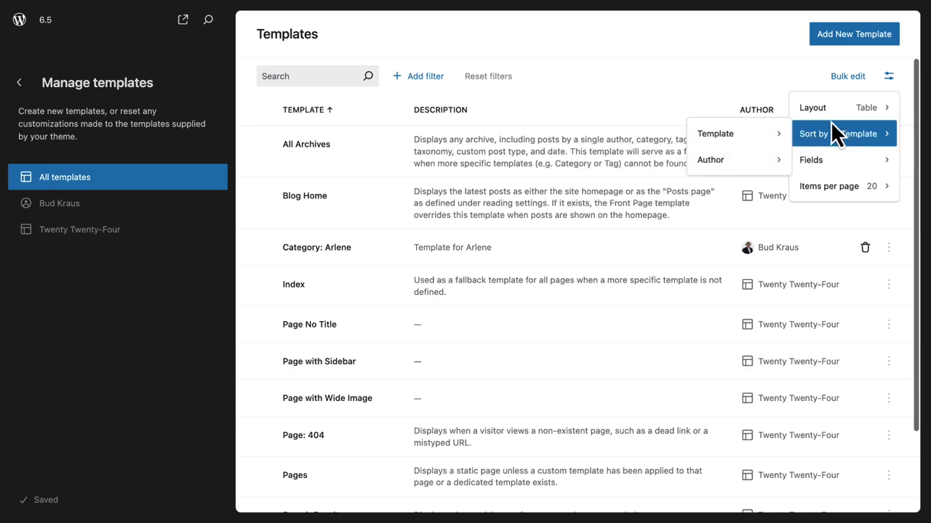
mouse_move(831, 120)
key(Down)
key(Down)
key(Right)
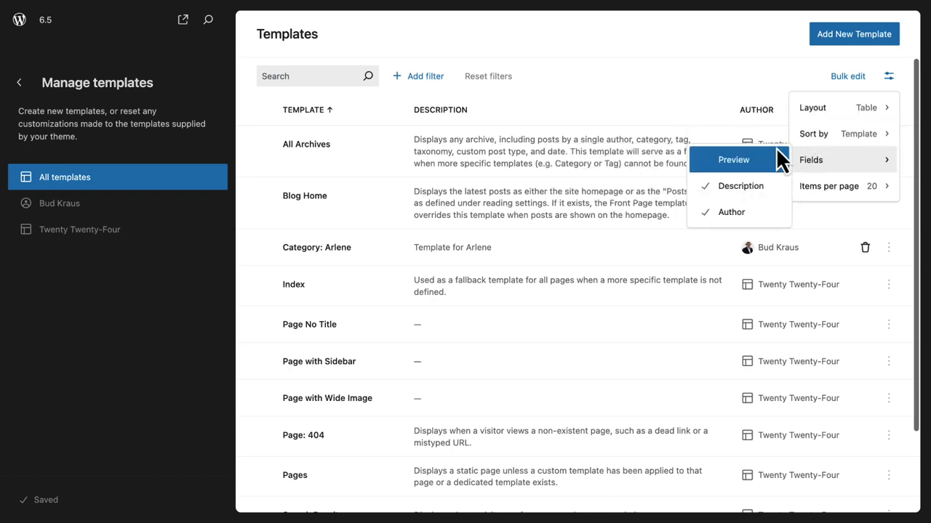
click(745, 161)
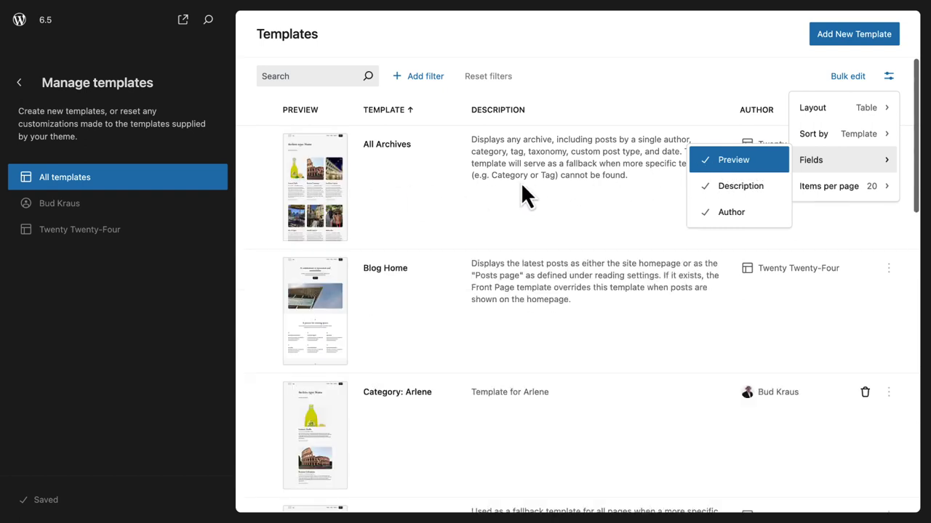
click(703, 160)
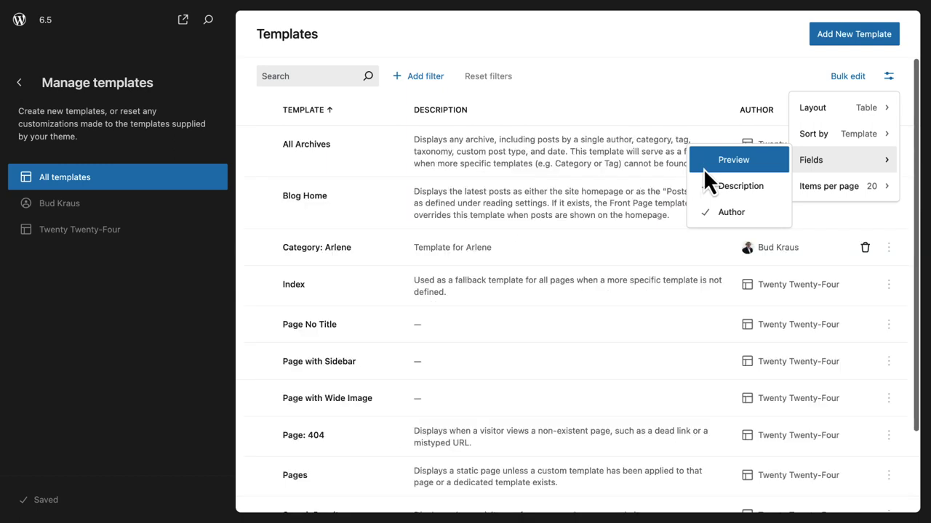
Step: Set the template list to show 10 items per page
click(887, 76)
click(889, 75)
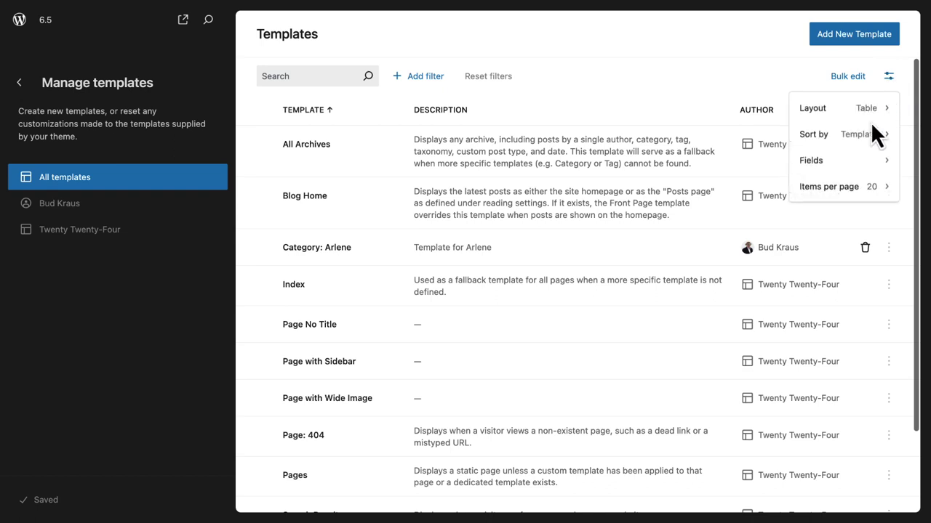
mouse_move(847, 183)
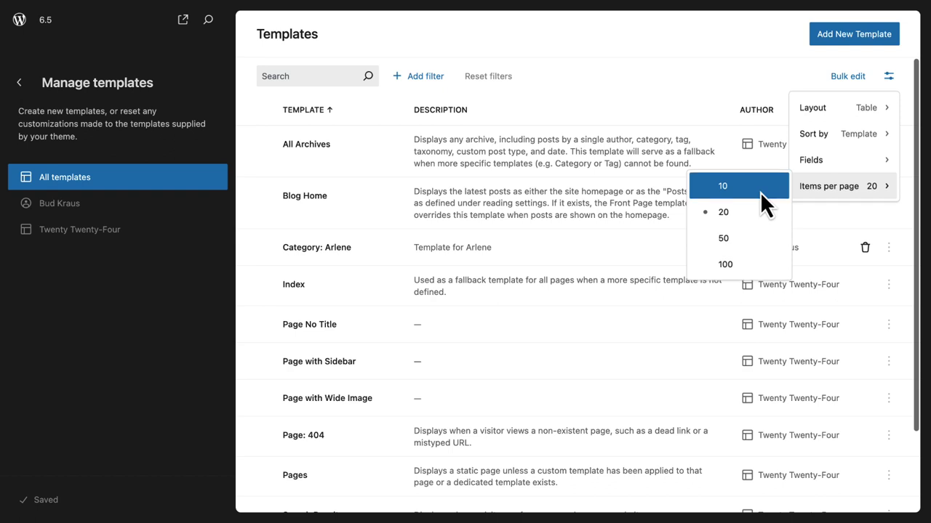
click(732, 185)
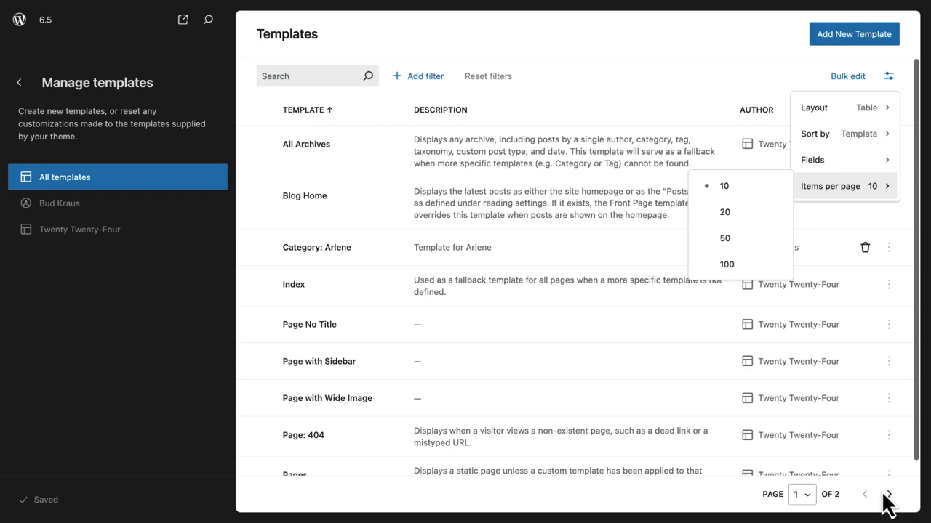
Step: Leave the template management view, go to Patterns and open the management view of all template parts
click(20, 87)
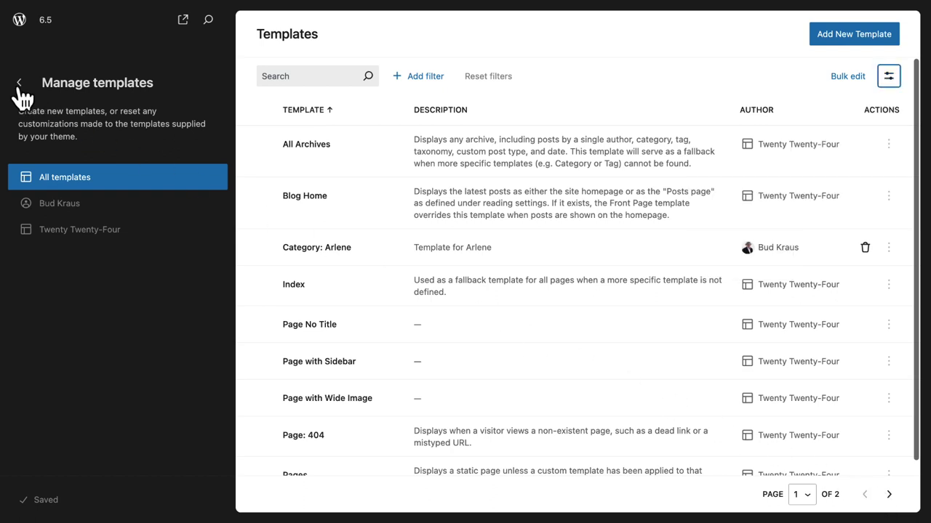
click(19, 86)
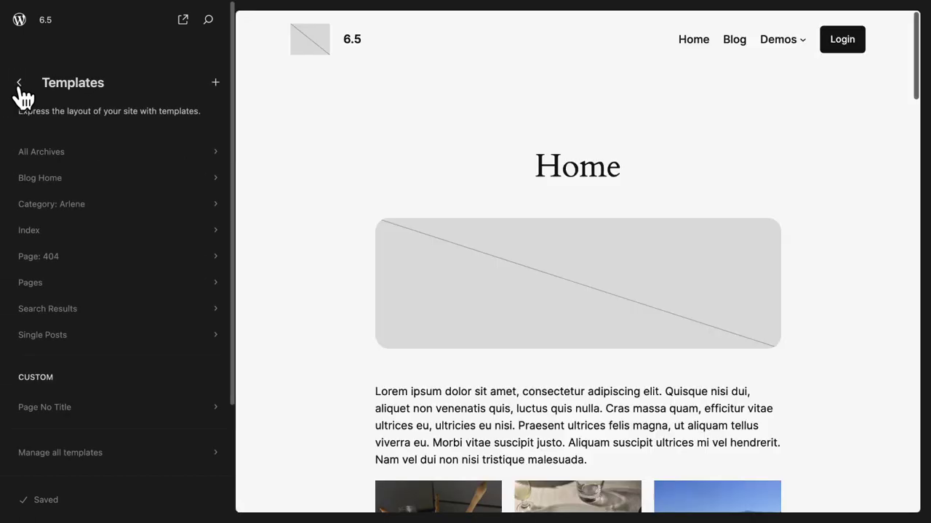
click(21, 85)
click(139, 273)
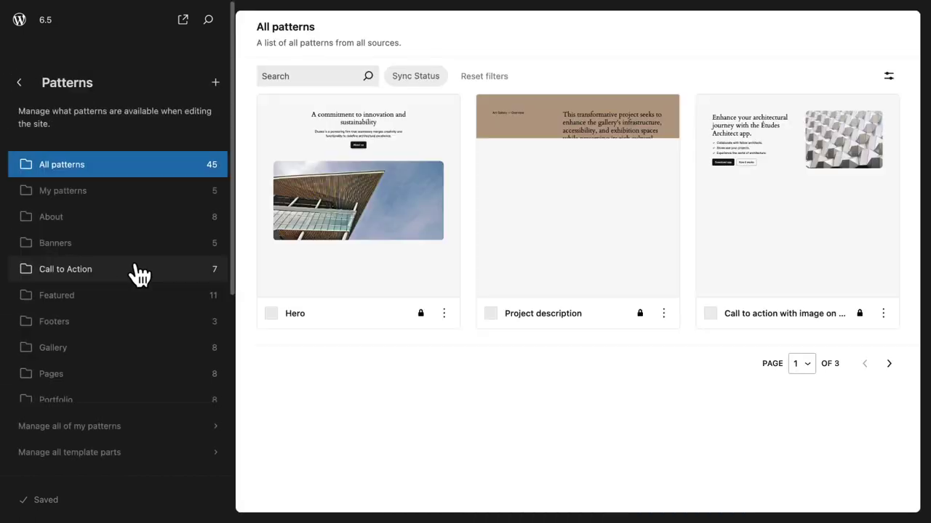
scroll(131, 291, down, 2)
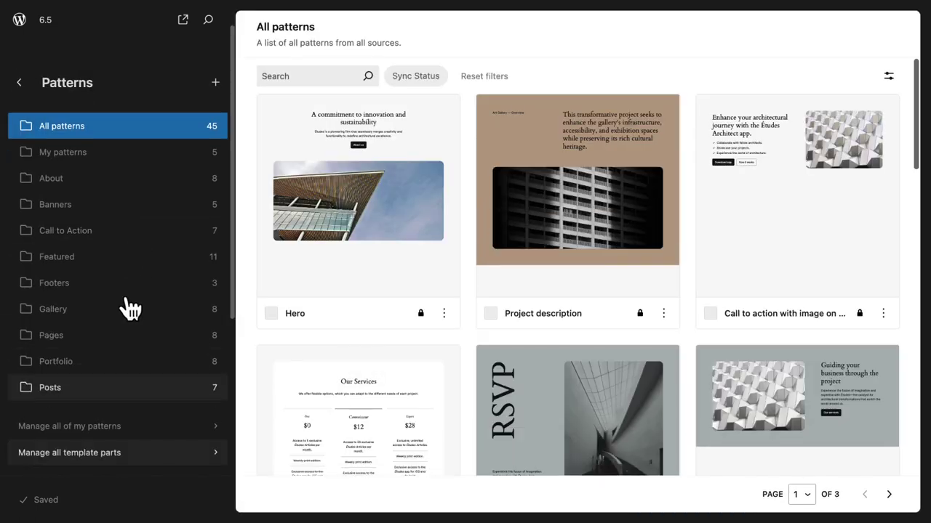
click(86, 458)
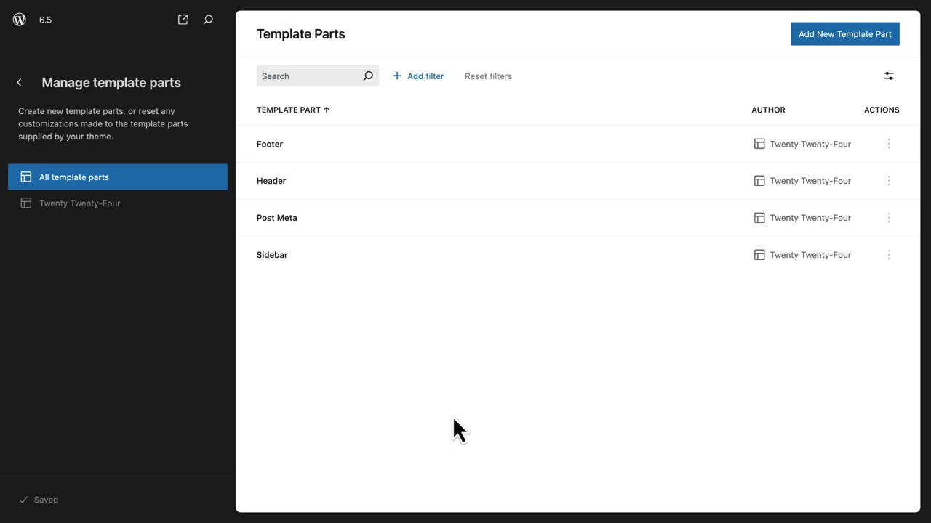
Step: Return to Patterns, look through the pattern and template part categories, and open the management of all own patterns
click(19, 83)
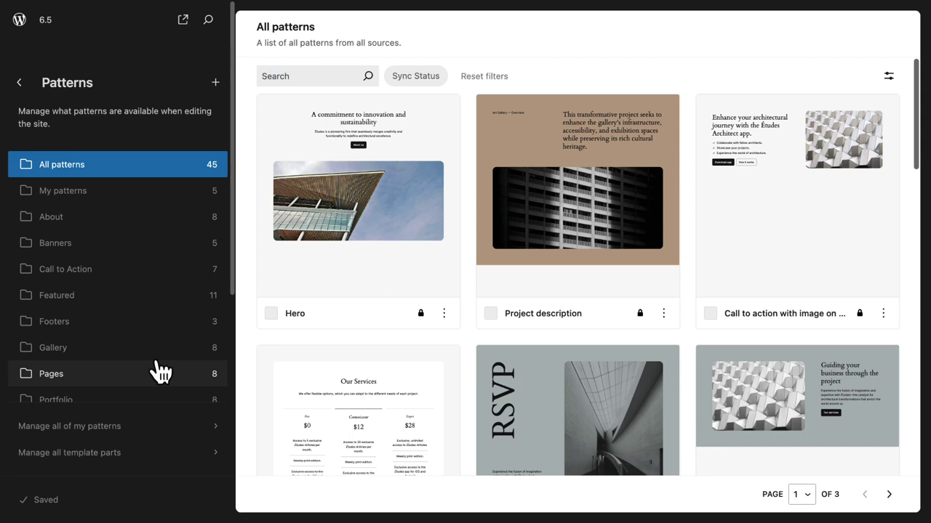
scroll(160, 370, down, 8)
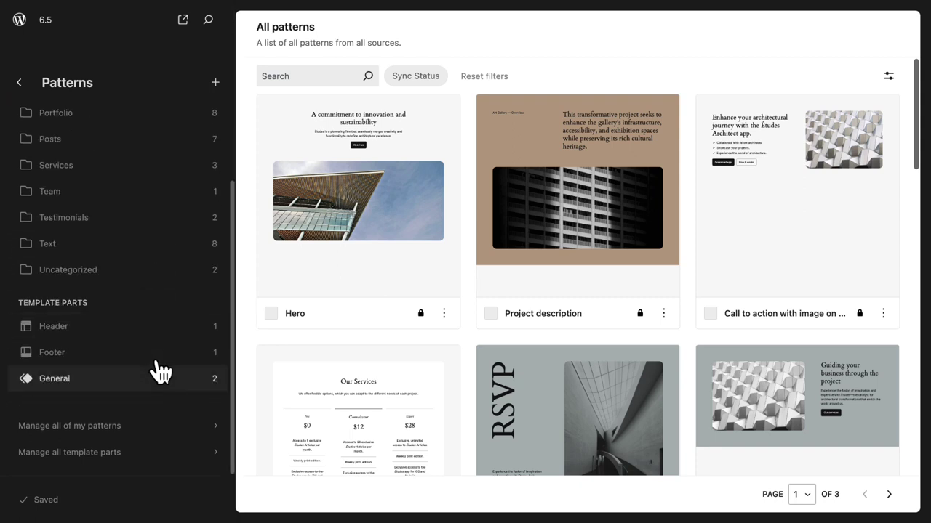
click(122, 431)
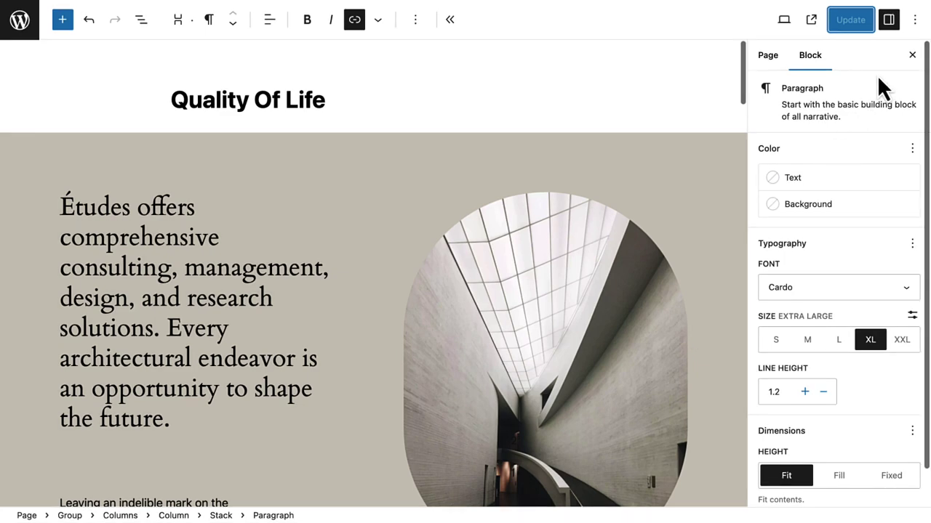
Step: Open the page editor's preferences and show the Appearance settings
click(914, 19)
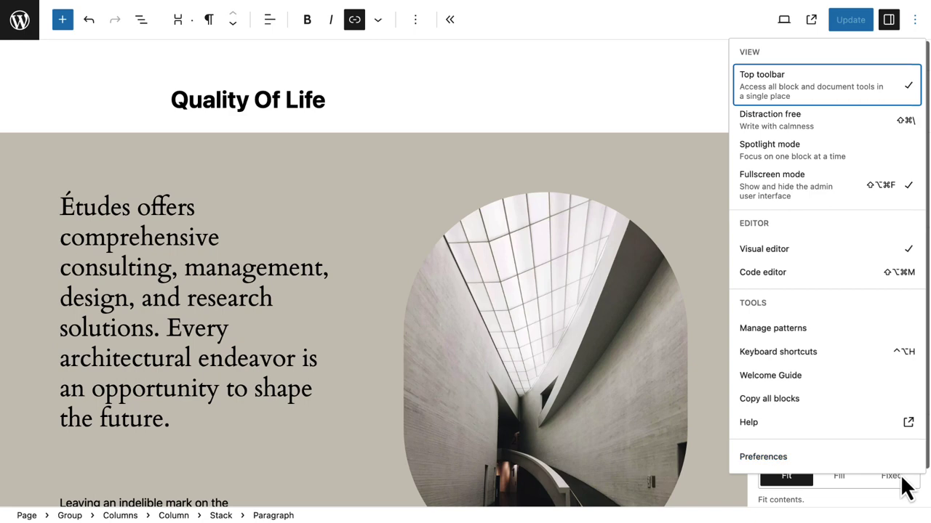
click(756, 458)
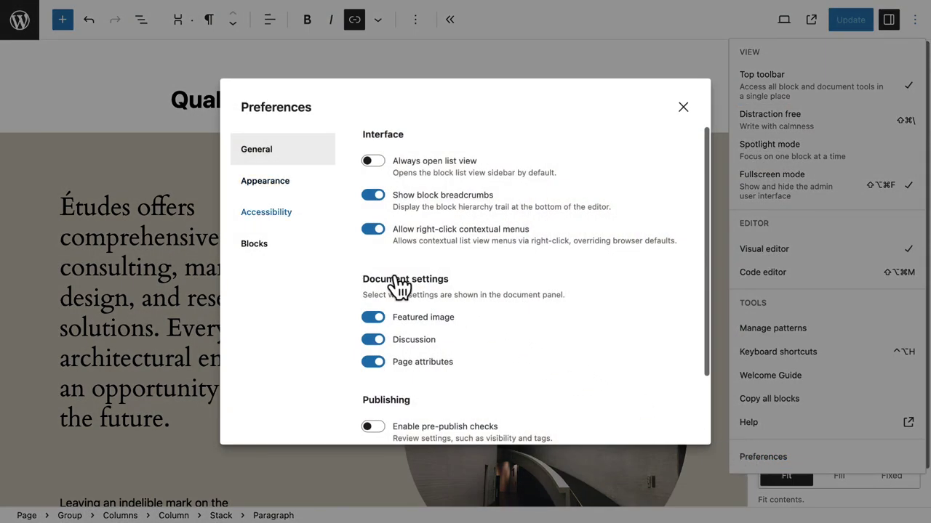
click(273, 183)
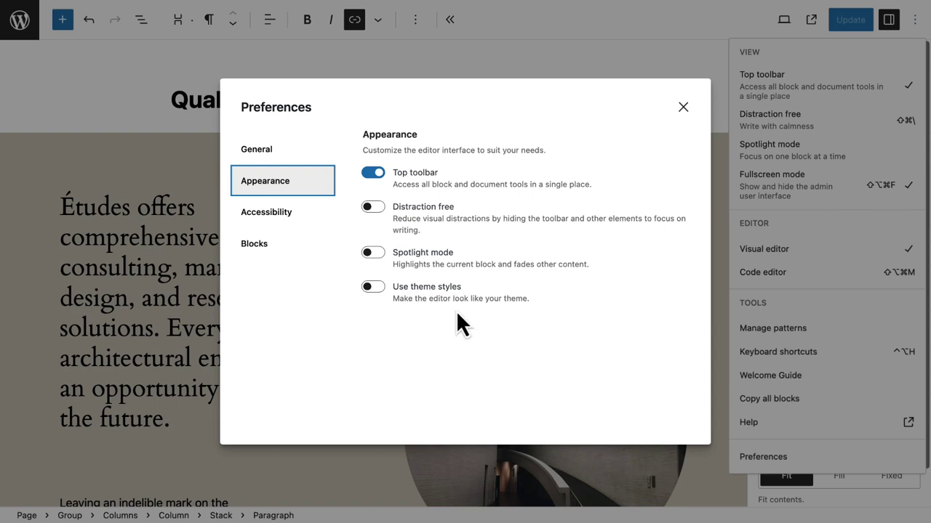
Step: Turn button text labels on and back off in the Accessibility preferences, and close the preferences
click(283, 218)
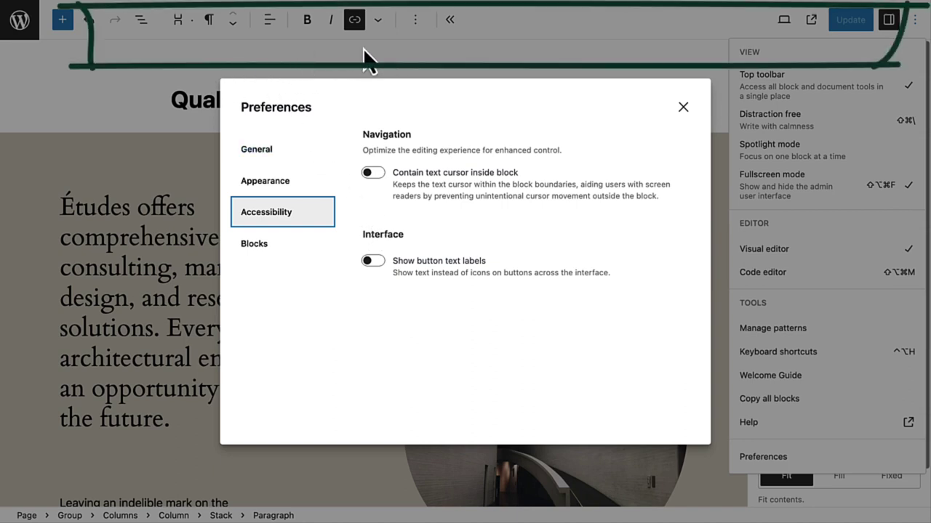
click(375, 261)
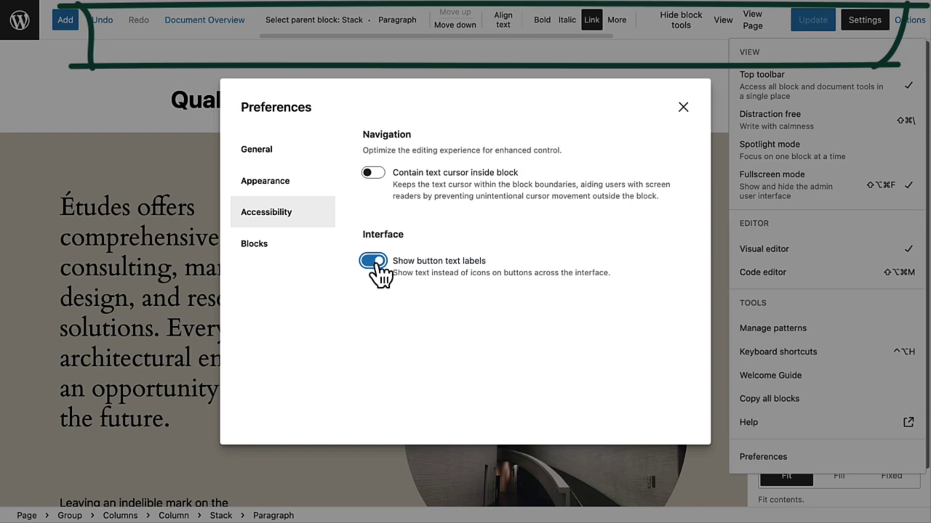
click(373, 261)
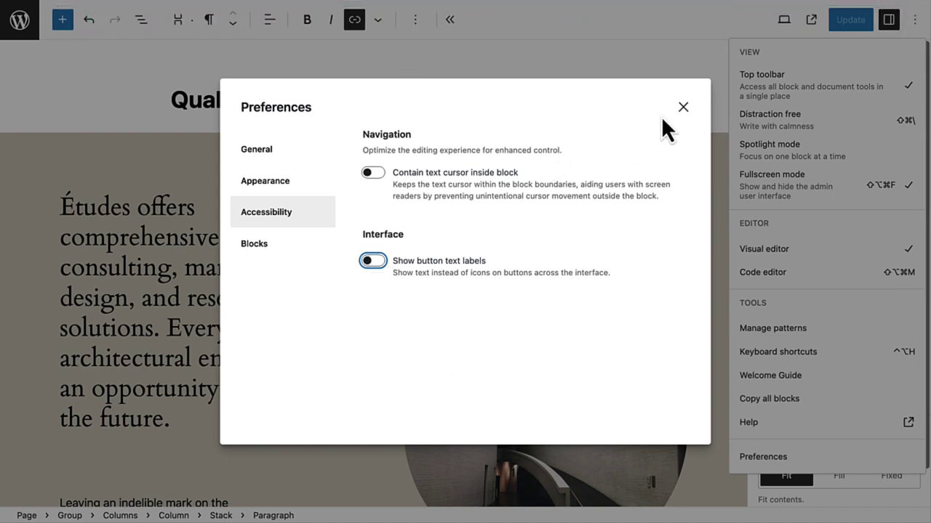
click(685, 109)
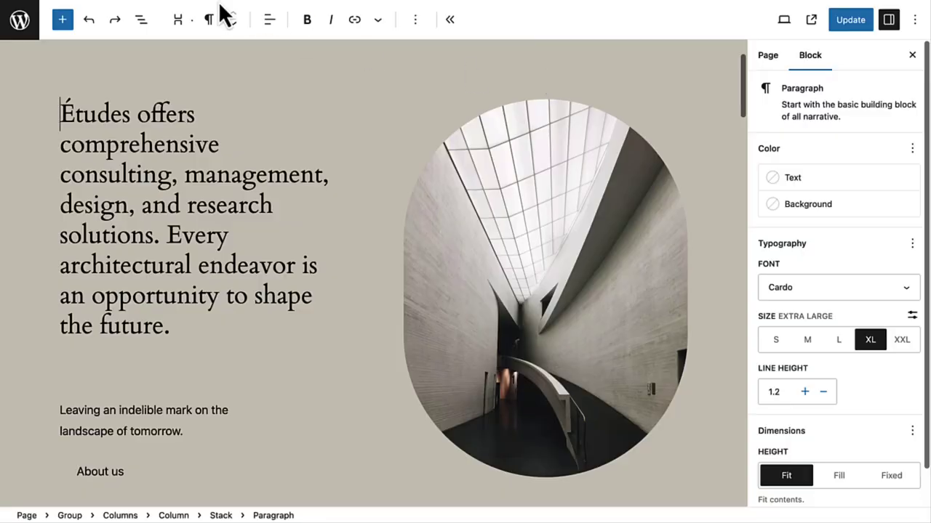
Step: Show the List View and rename the Columns block in the first Group as First Cols
click(145, 28)
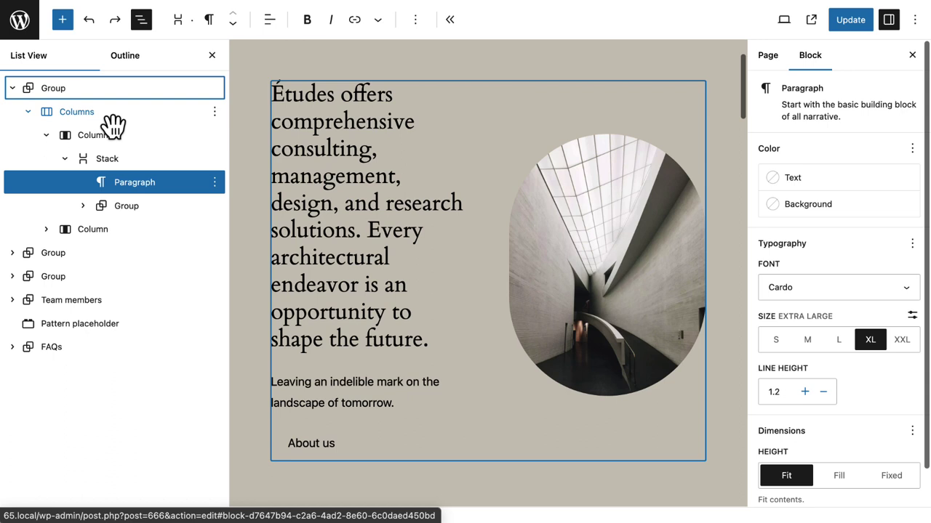
click(196, 116)
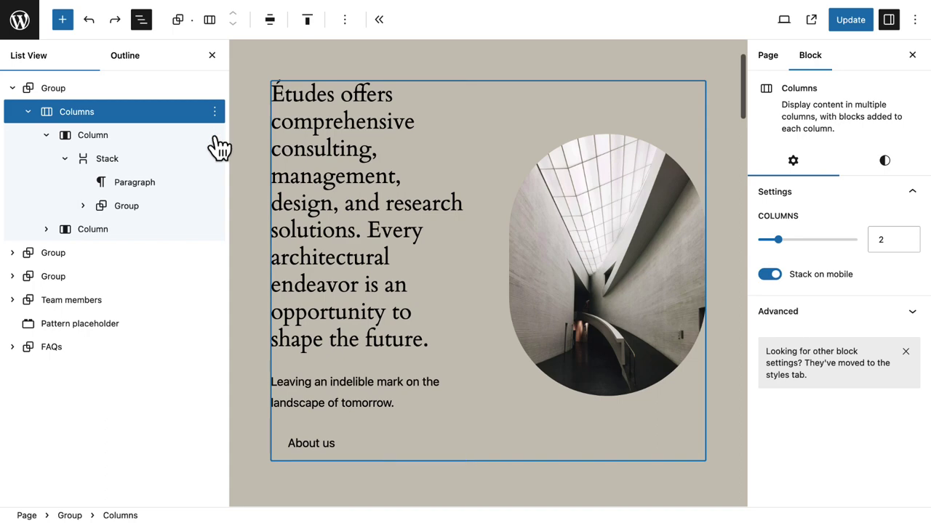
click(214, 113)
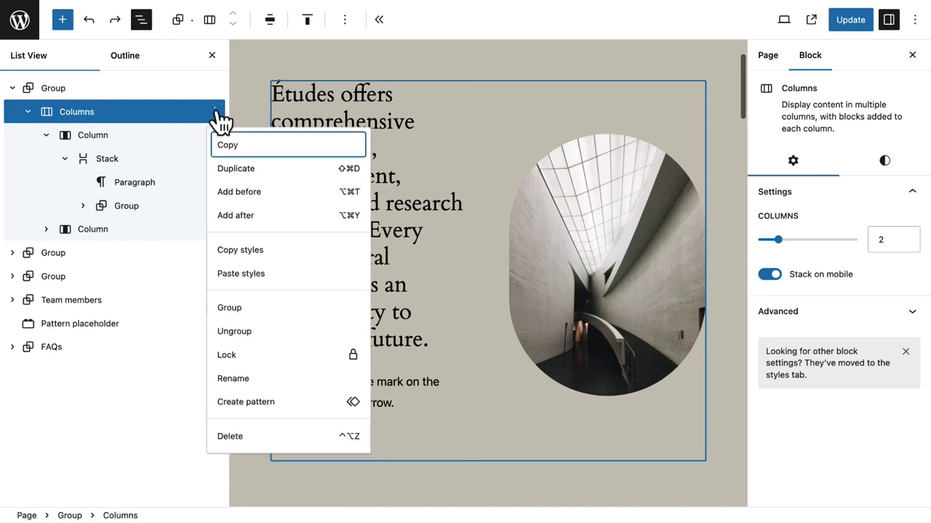
click(275, 379)
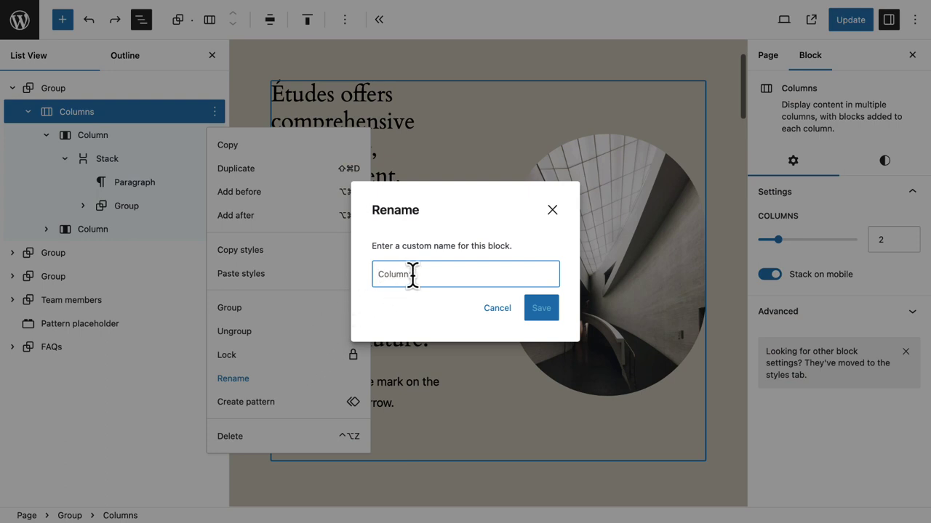
text(First Cols)
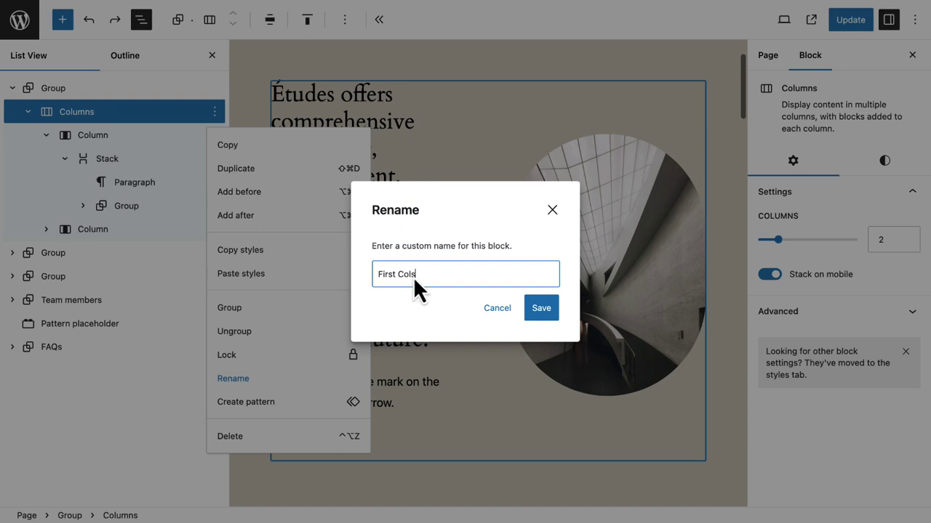
click(541, 311)
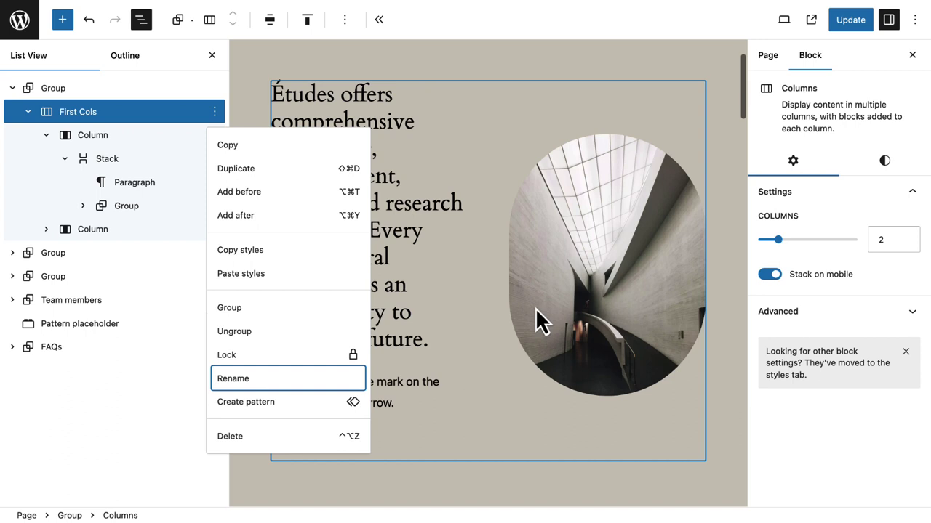
click(156, 136)
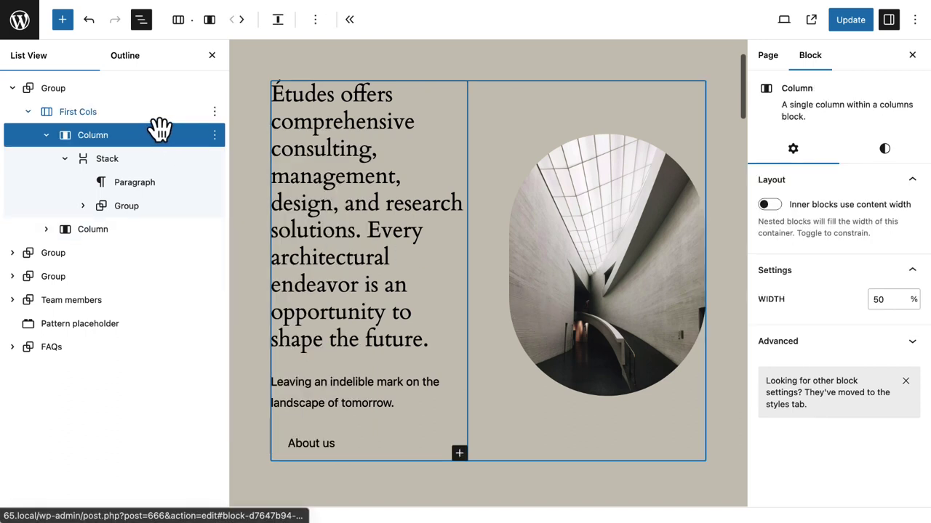
Step: Clear the custom name of the First Cols block so it uses its default name
click(158, 118)
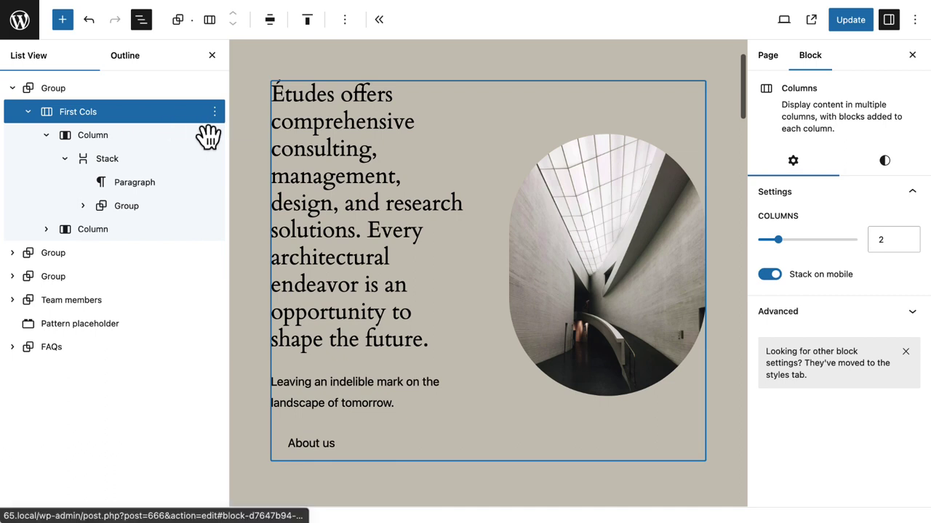
right_click(142, 128)
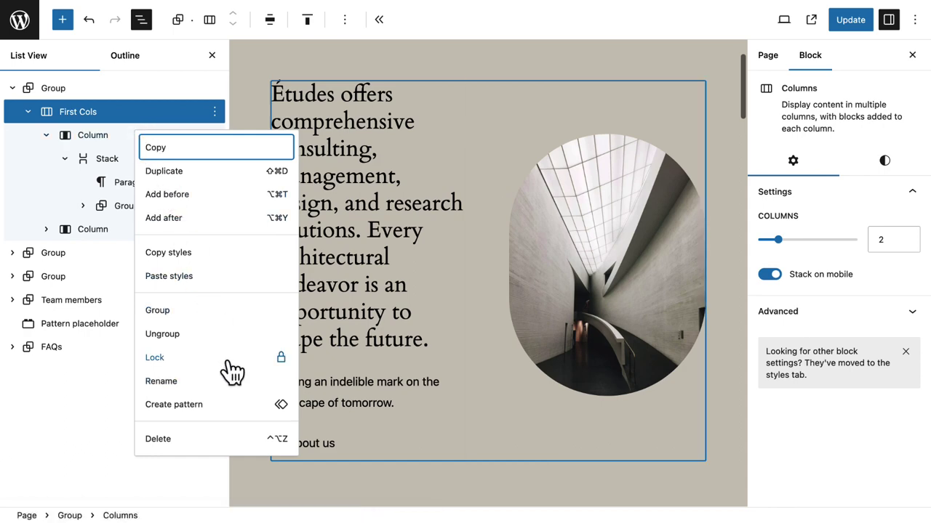
click(208, 390)
click(207, 390)
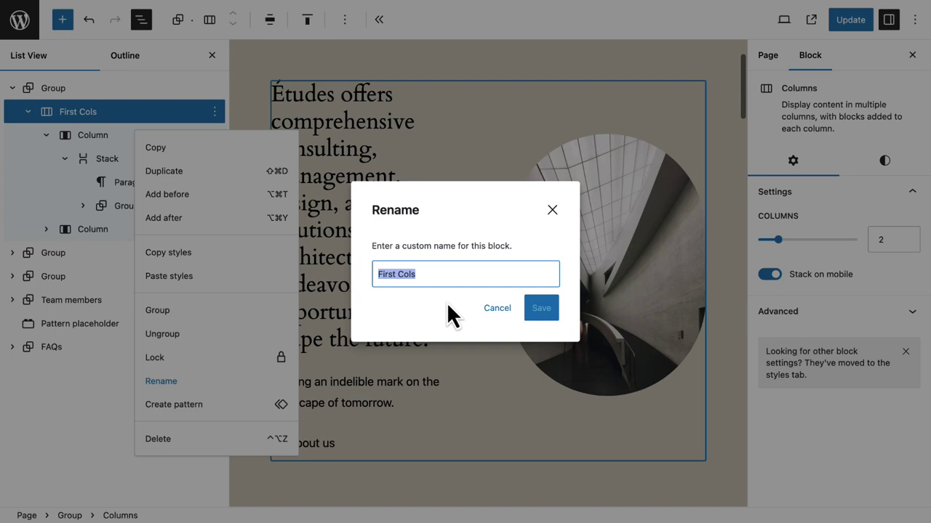
key(BackSpace)
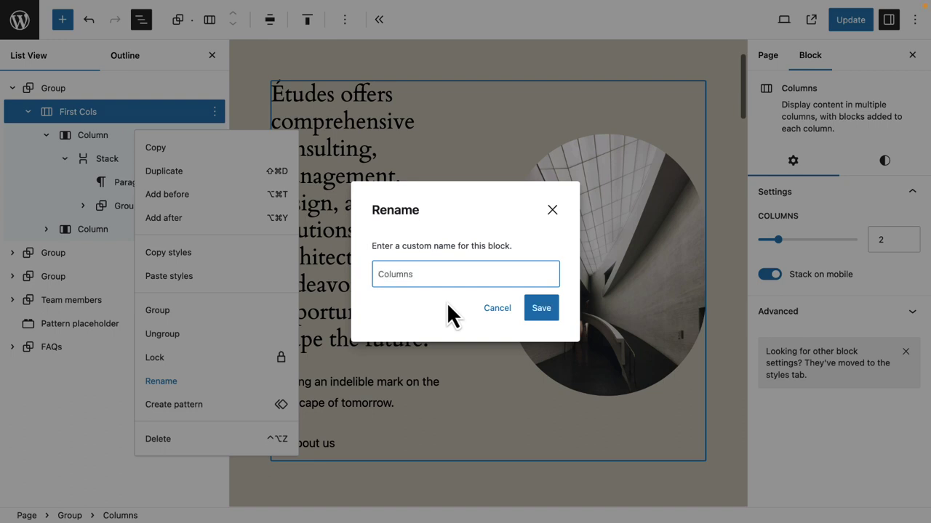
click(544, 311)
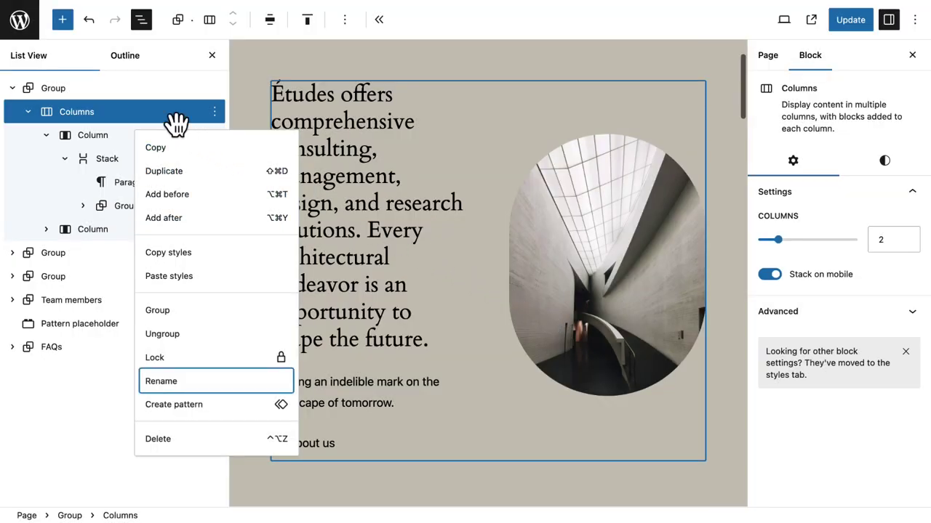
click(155, 121)
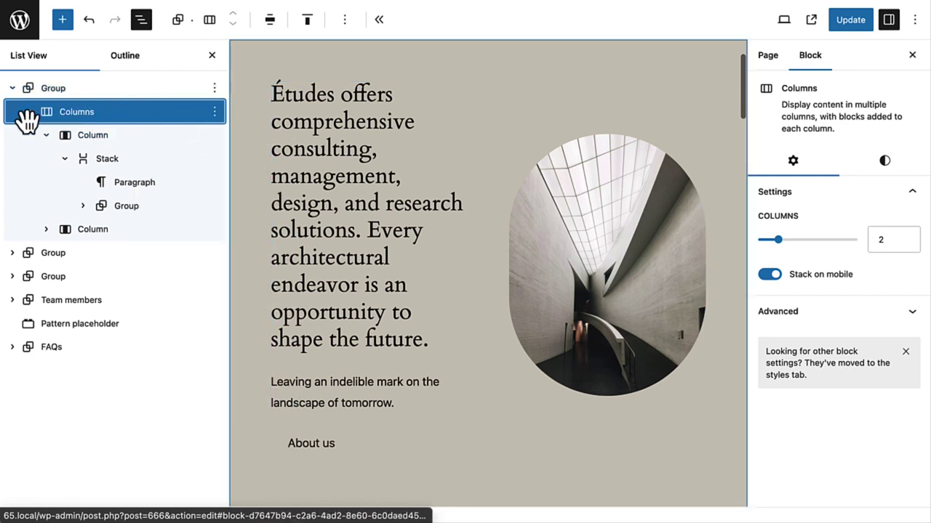
Step: Collapse the first Group in the List View and move the FAQs group above it to the top of the page
click(16, 88)
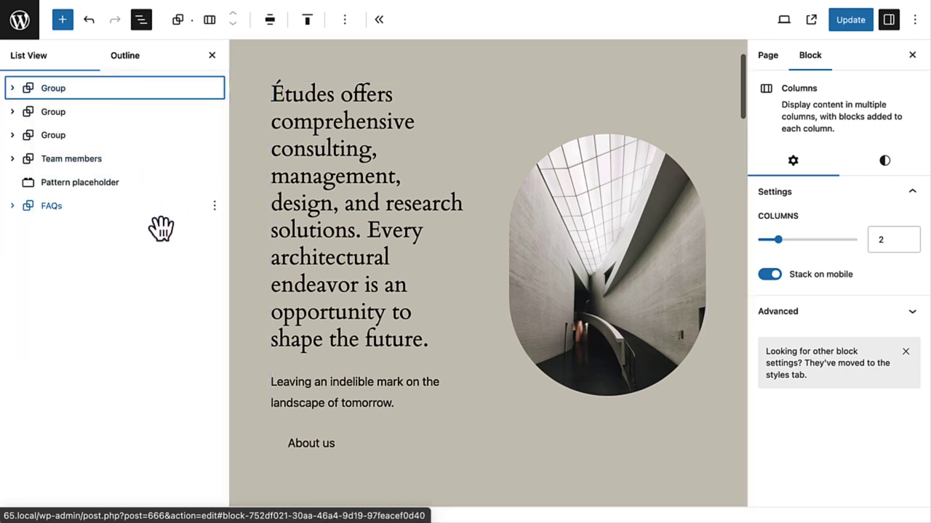
click(125, 211)
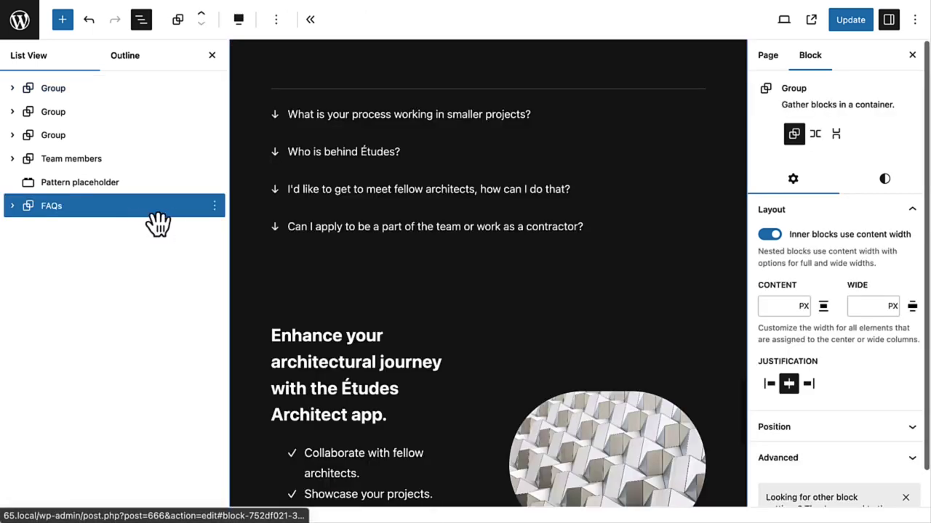
drag(155, 221, 115, 89)
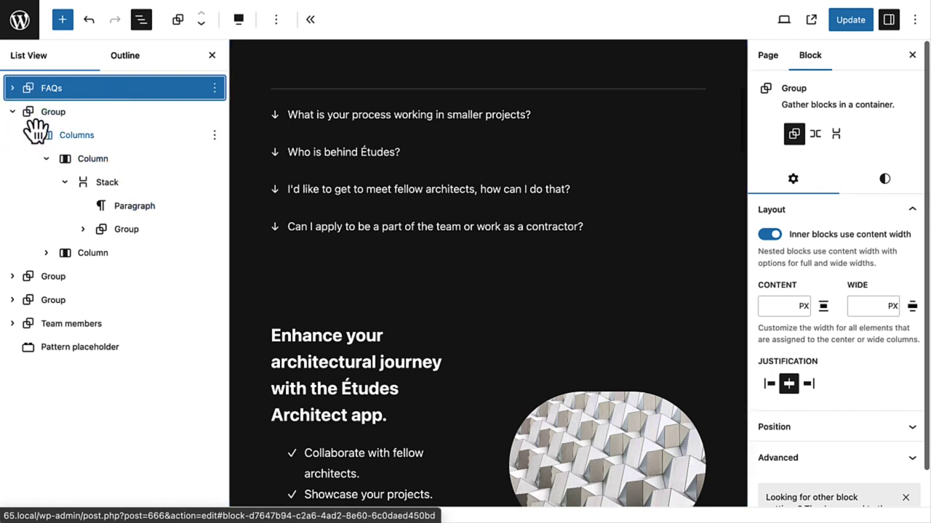
Step: Move the FAQs group back to the end of the page below the Pattern placeholder, and close the List View
click(14, 113)
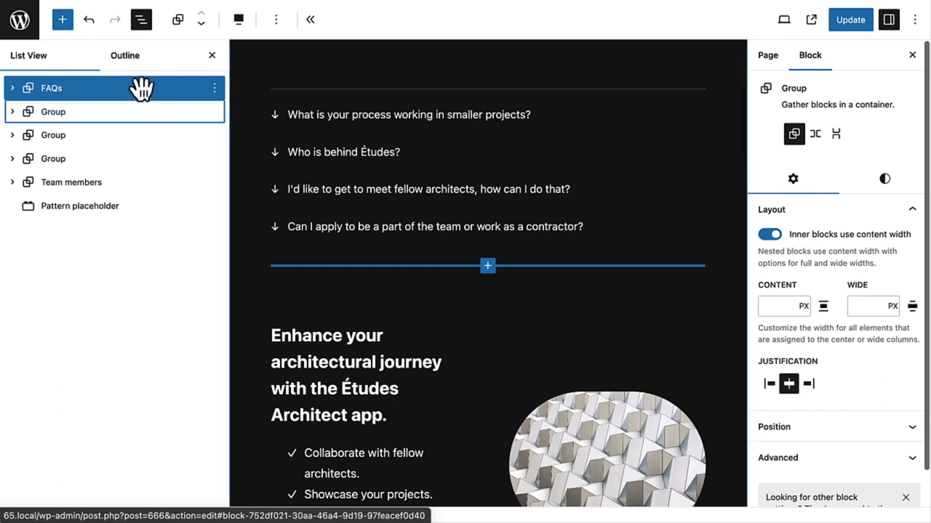
drag(141, 88, 115, 225)
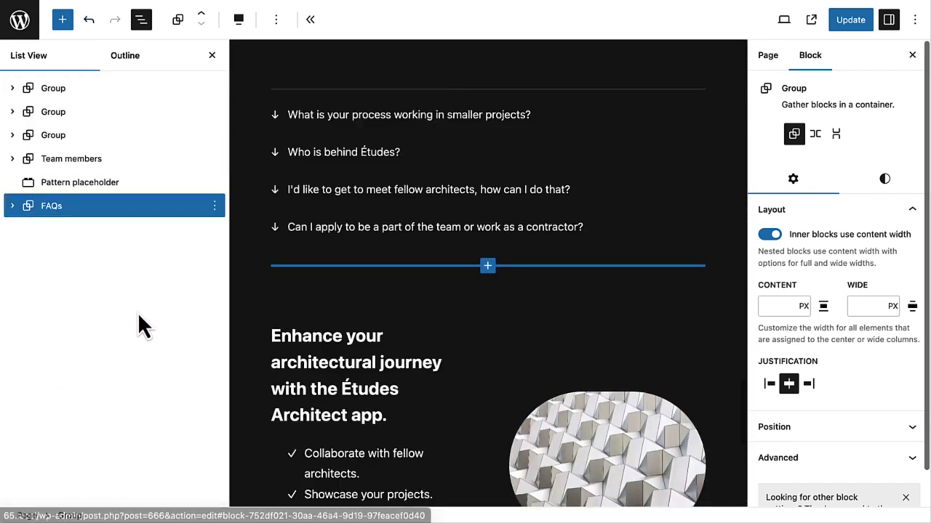
click(420, 333)
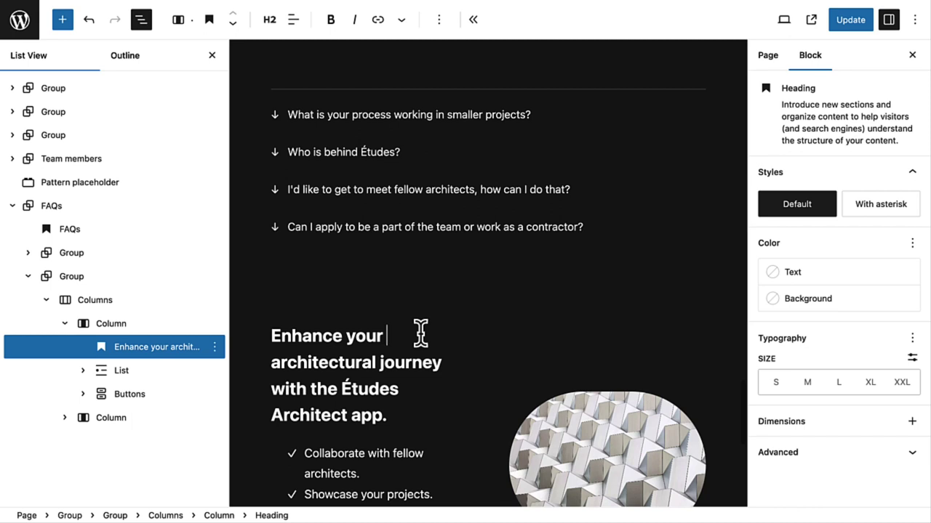
click(210, 58)
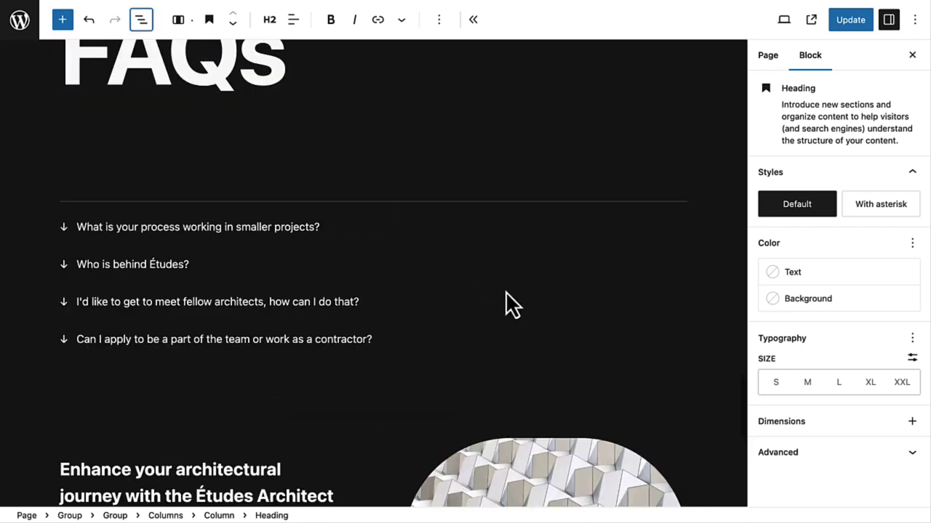
Step: Insert Colosseo_2020.jpg from the desktop files as an image in the empty area below the FAQs section
scroll(506, 292, down, 7)
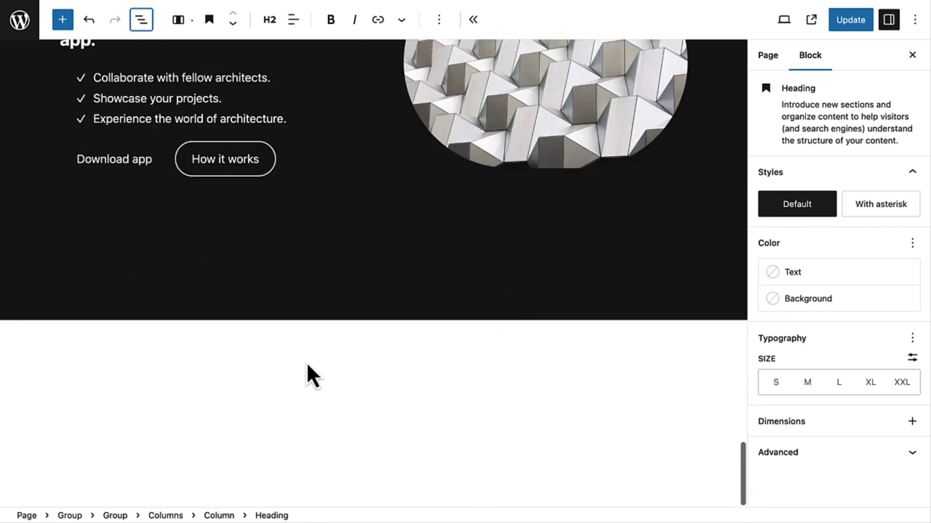
click(363, 368)
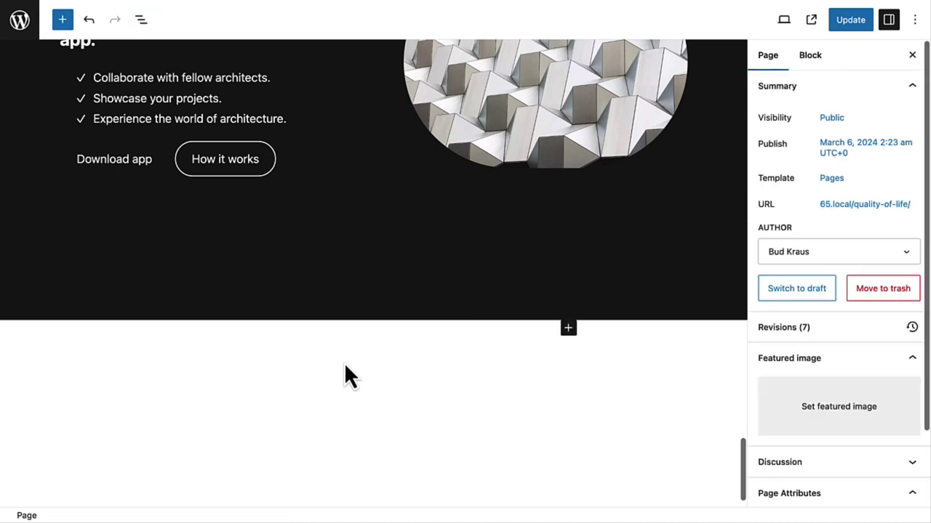
mouse_move(442, 508)
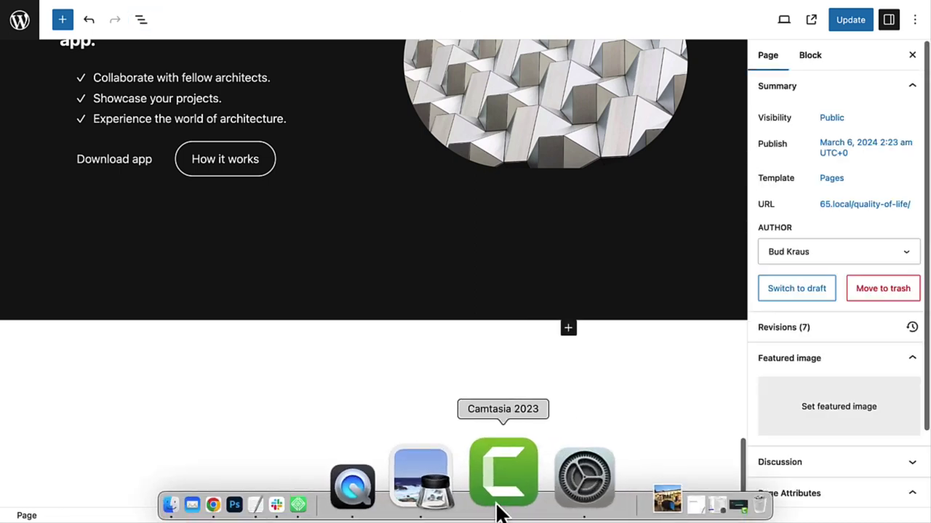
click(551, 498)
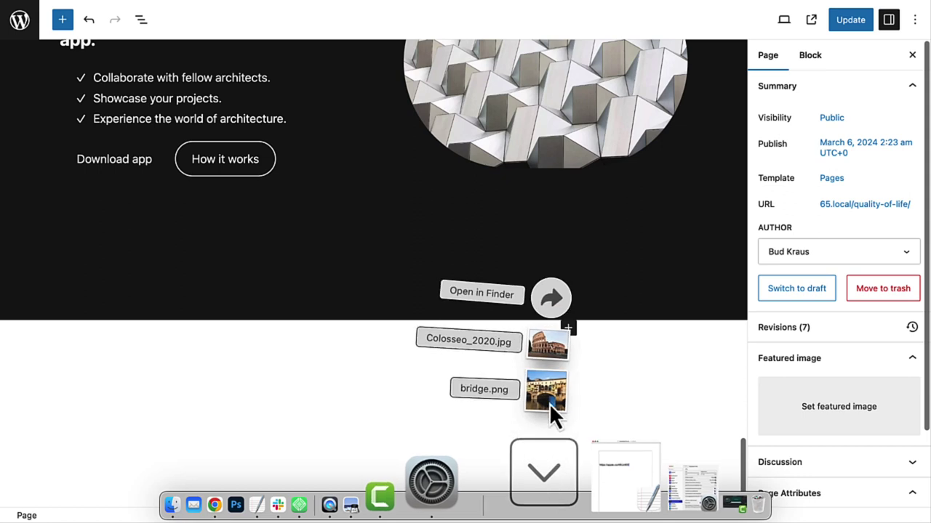
drag(582, 349, 239, 383)
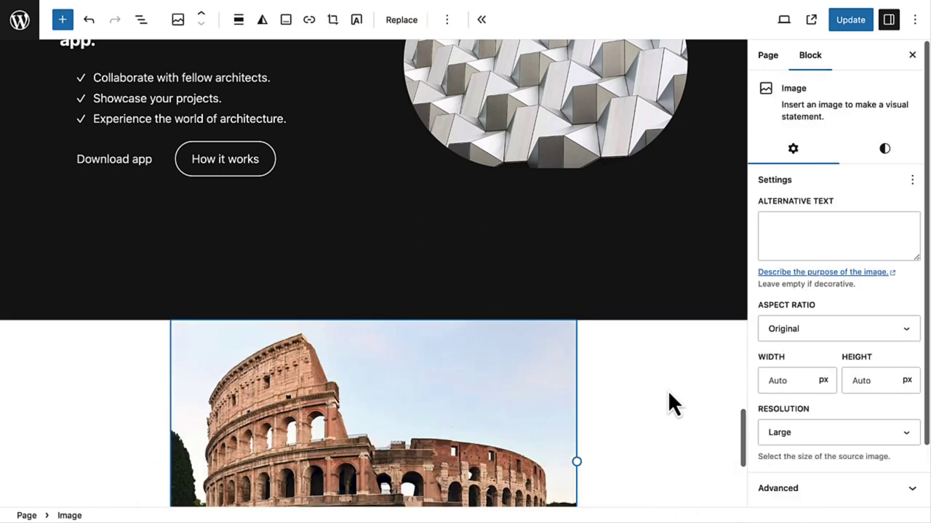
Step: Add bridge.png from the desktop files beside the Colosseum image to form a two-image gallery
scroll(630, 409, down, 2)
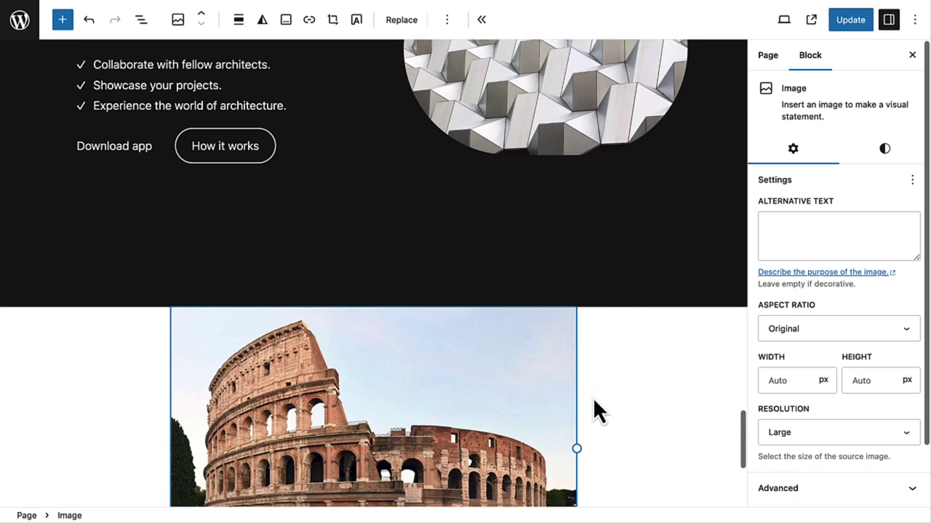
scroll(579, 446, down, 5)
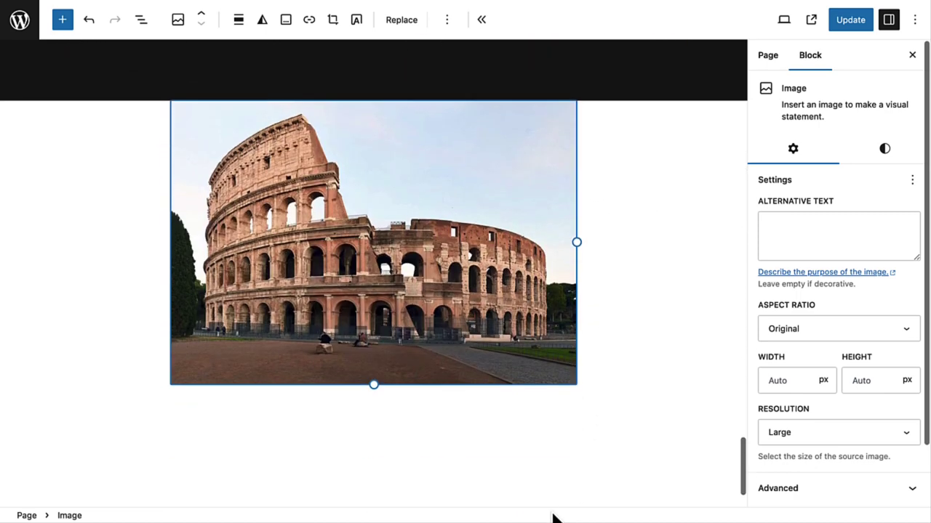
click(550, 505)
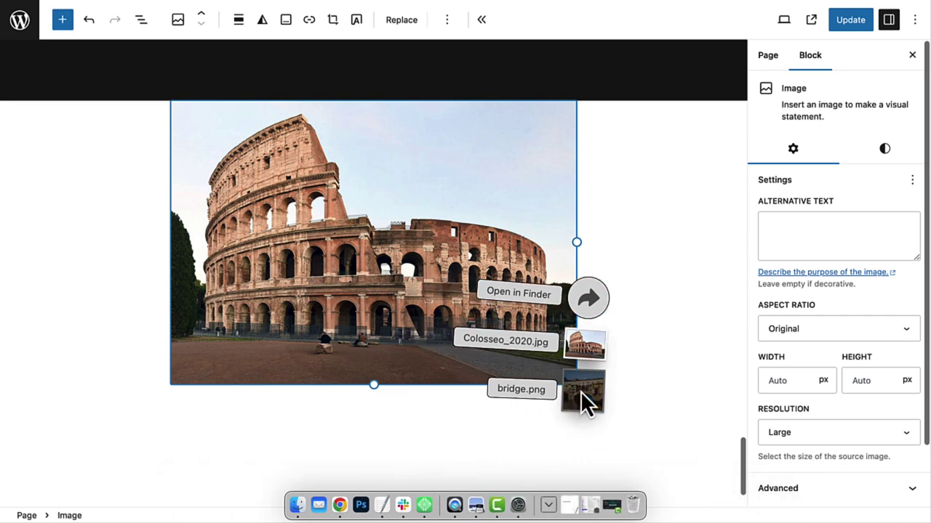
drag(581, 391, 672, 223)
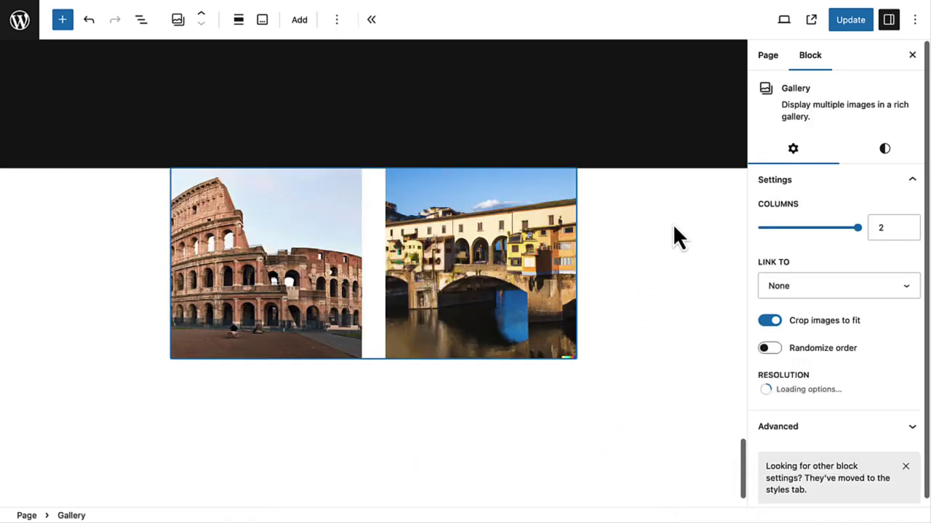
scroll(520, 411, up, 2)
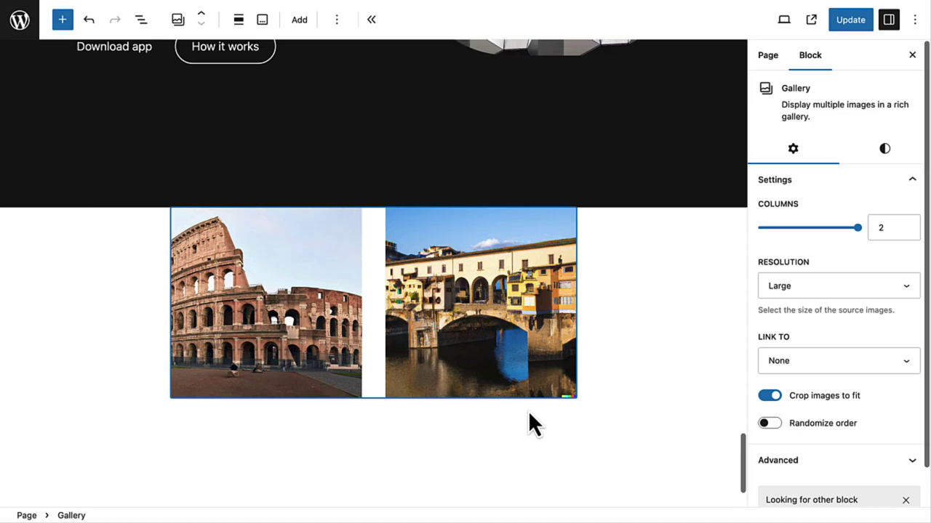
scroll(528, 410, up, 2)
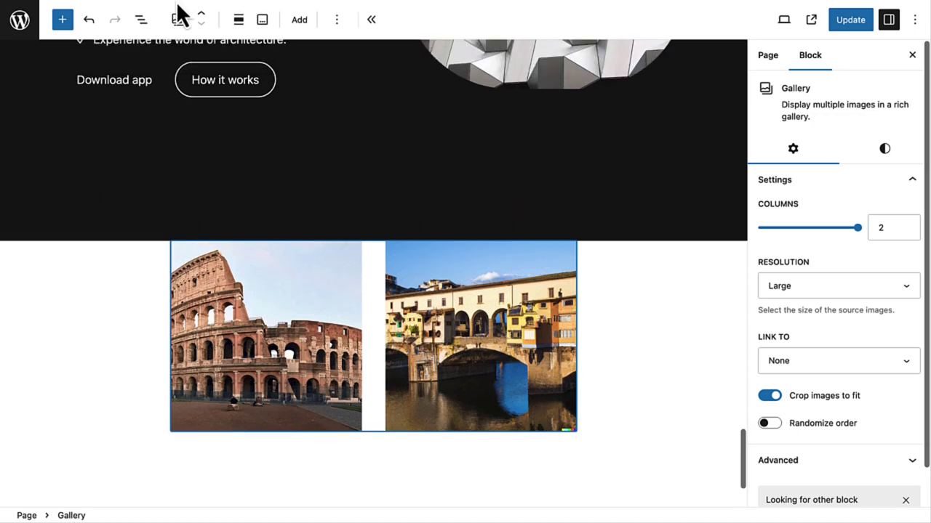
Step: Show the List View and look through the block options available for the Gallery
click(145, 27)
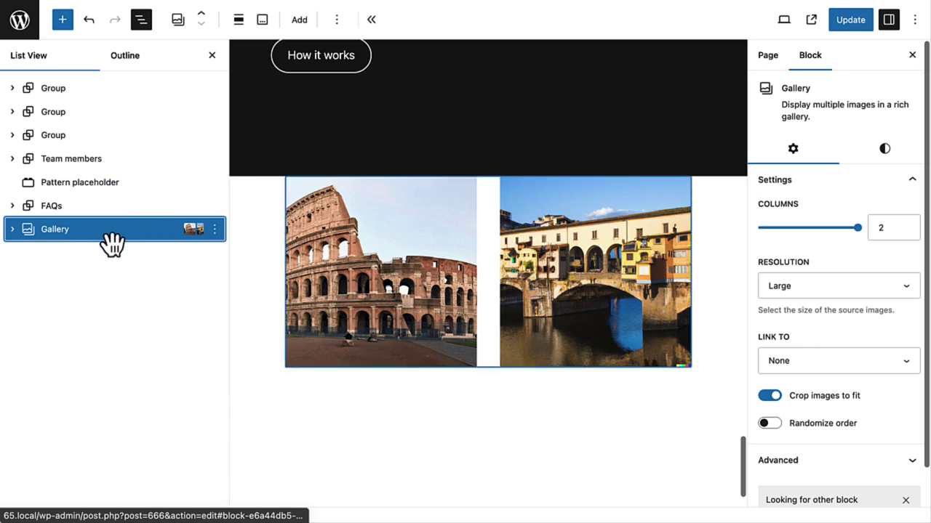
click(216, 231)
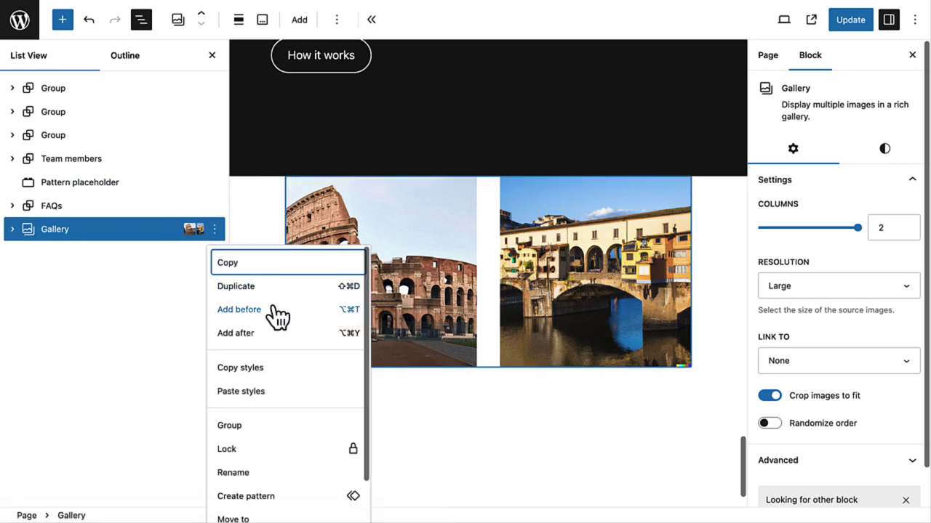
scroll(278, 320, down, 1)
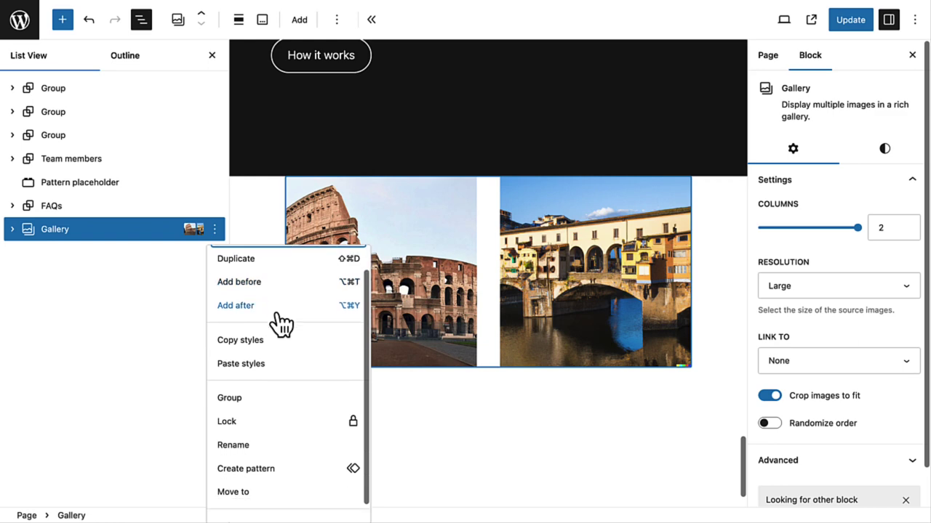
click(469, 448)
Step: Select the opening "Études offers" paragraph at the start of the page and hide the settings sidebar
scroll(467, 445, up, 5)
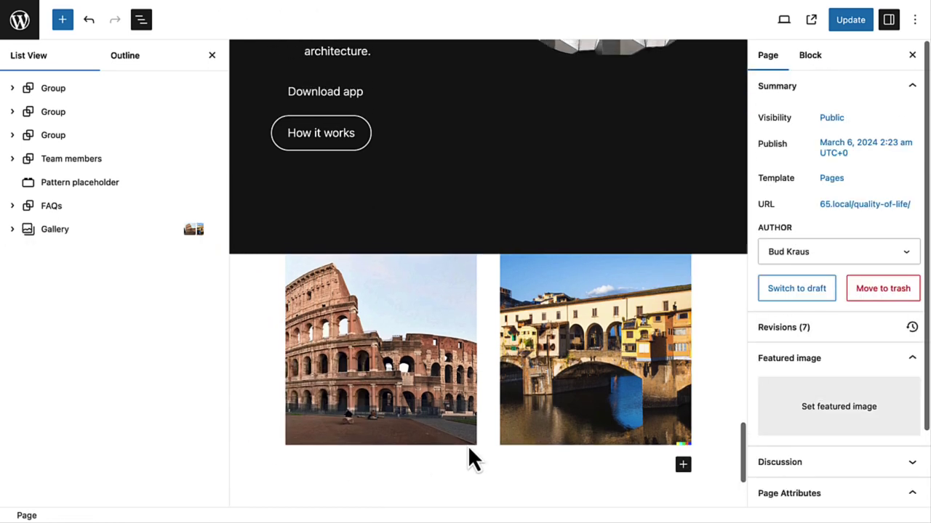
scroll(414, 390, up, 15)
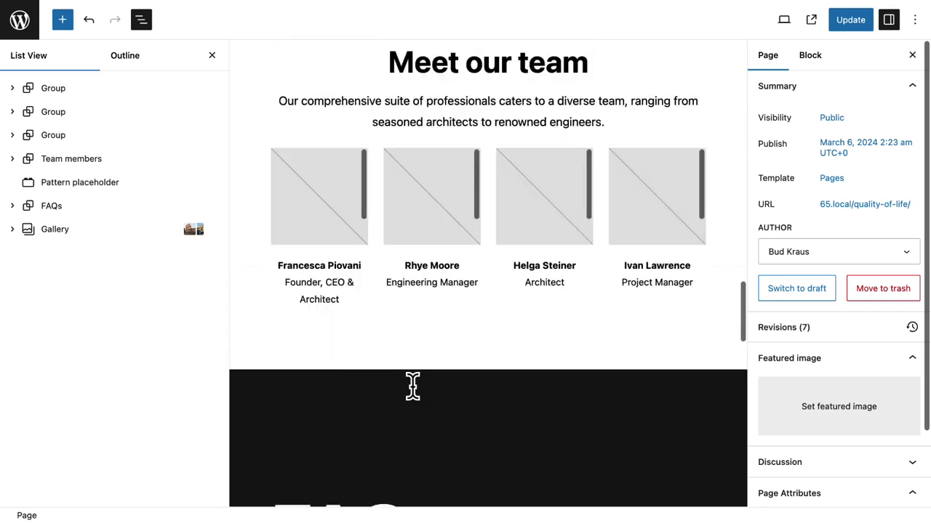
scroll(413, 391, up, 15)
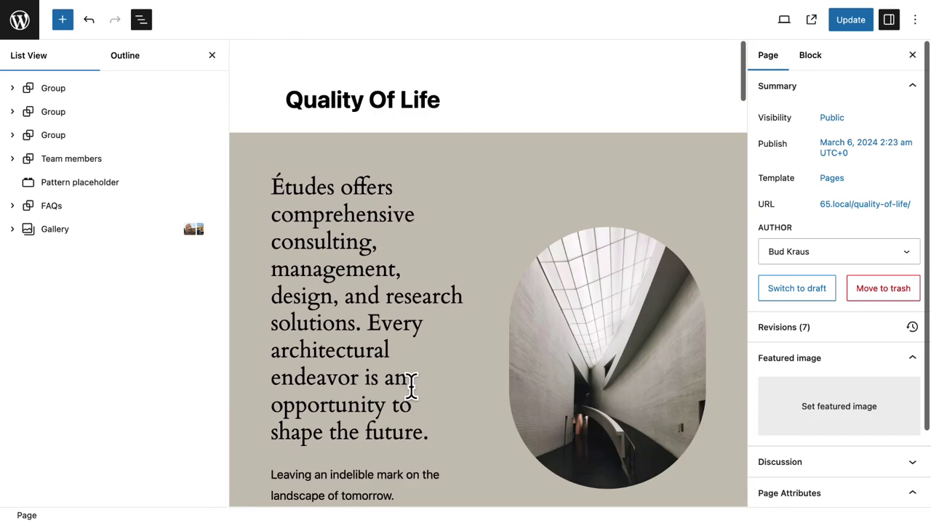
click(442, 308)
key(ctrl+shift+comma)
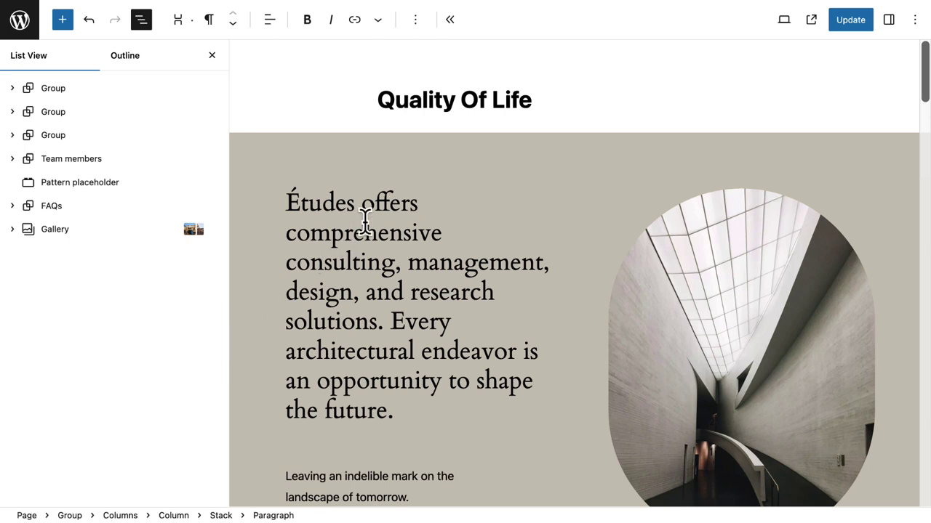
Step: Link the word "offers" in the opening paragraph to the Group Block page
double_click(384, 204)
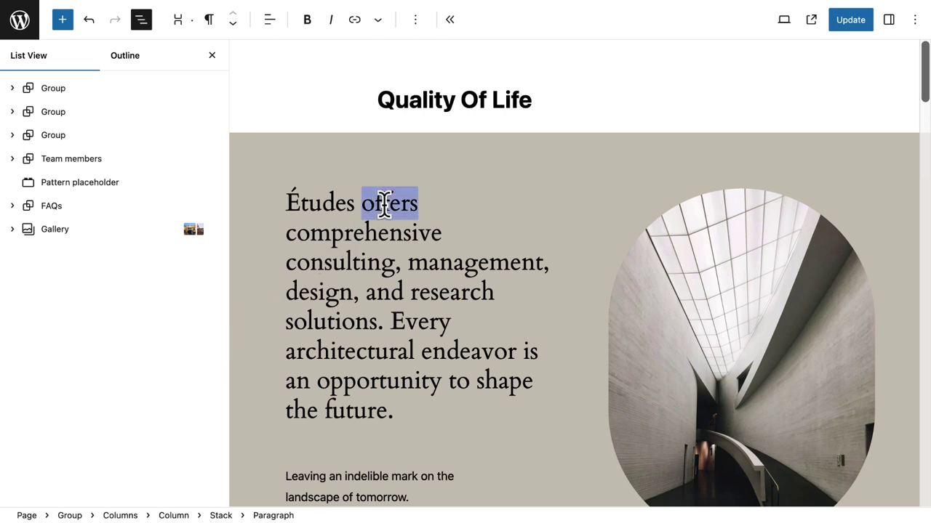
click(355, 21)
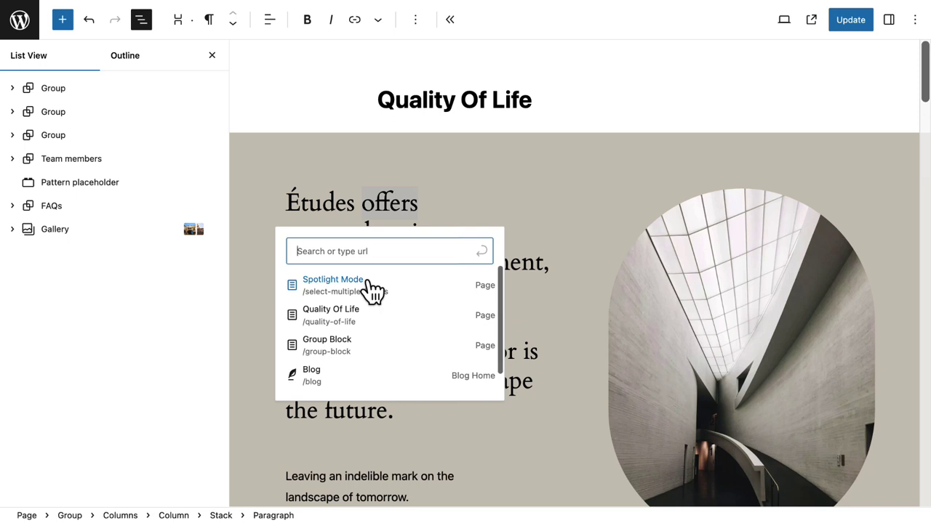
key(Down)
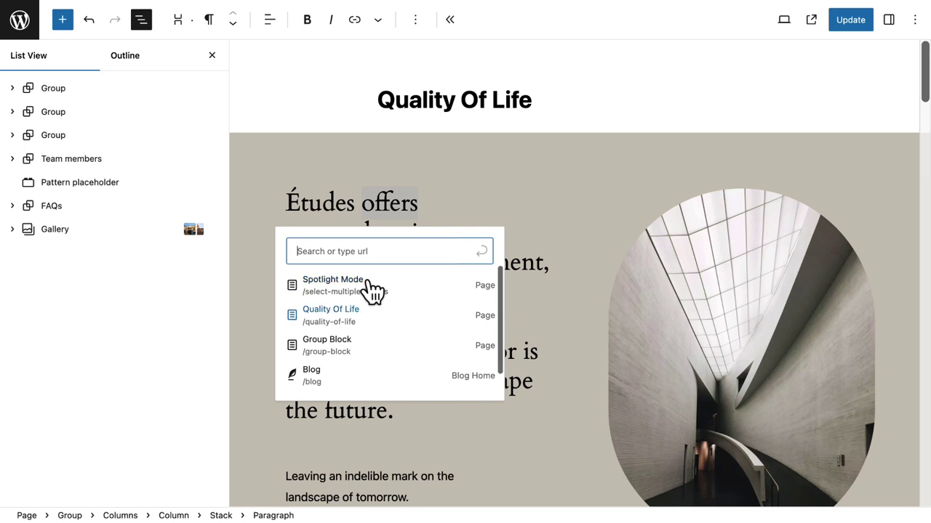
scroll(372, 289, down, 1)
scroll(372, 289, up, 1)
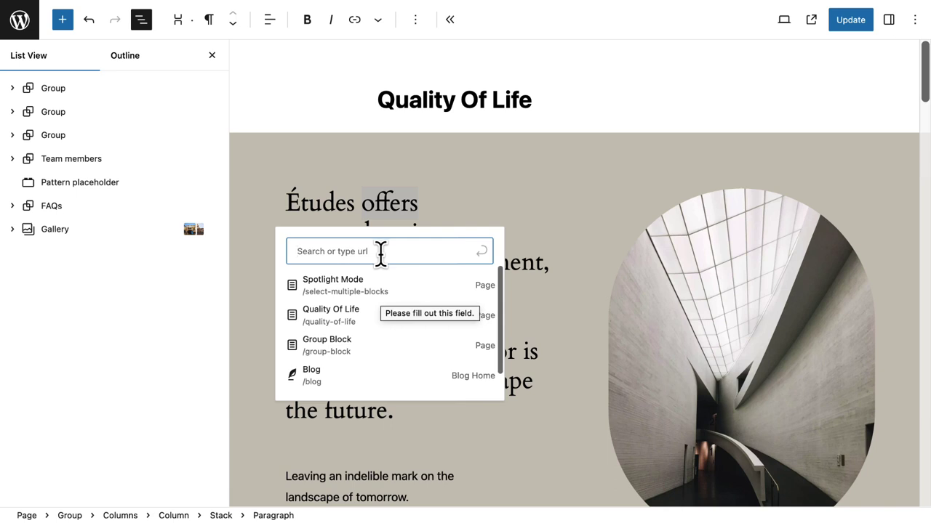
click(327, 346)
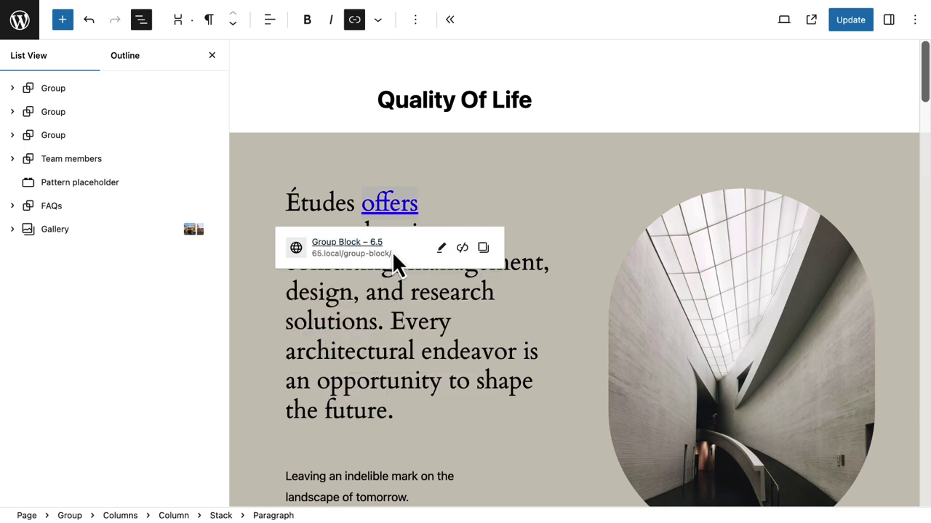
Step: Review the "offers" link's text and advanced options without changing them, and copy the link's address
click(443, 248)
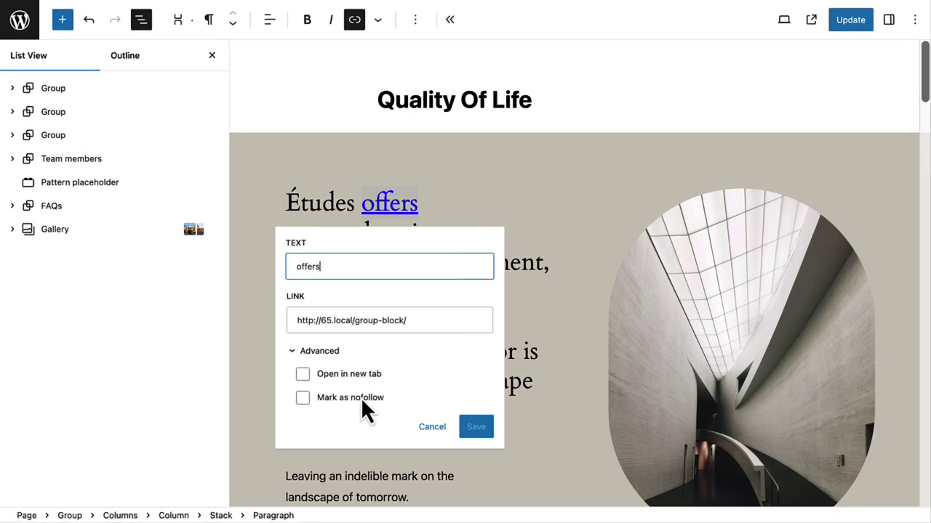
click(429, 430)
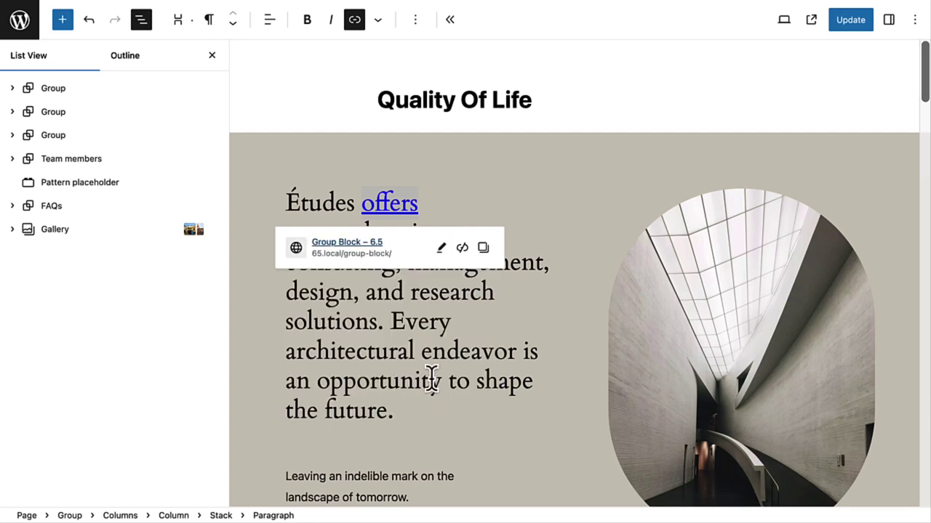
click(483, 248)
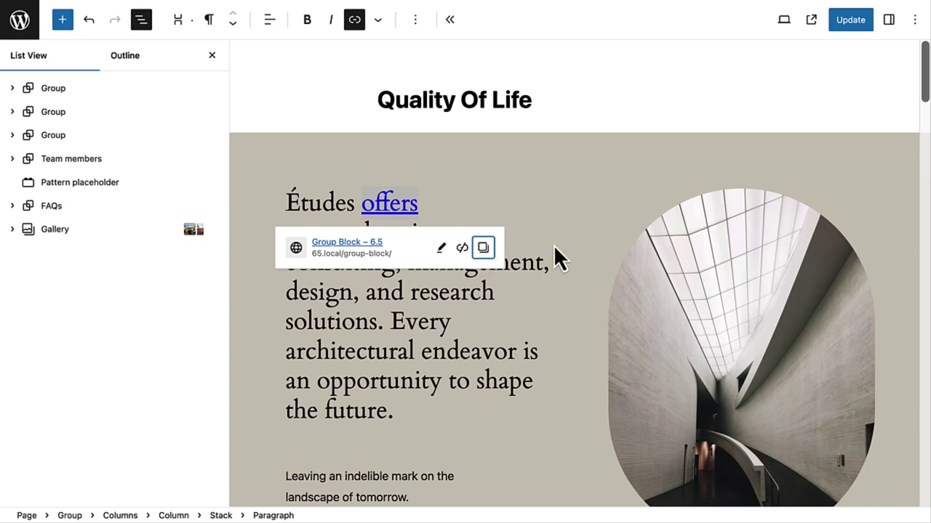
click(480, 186)
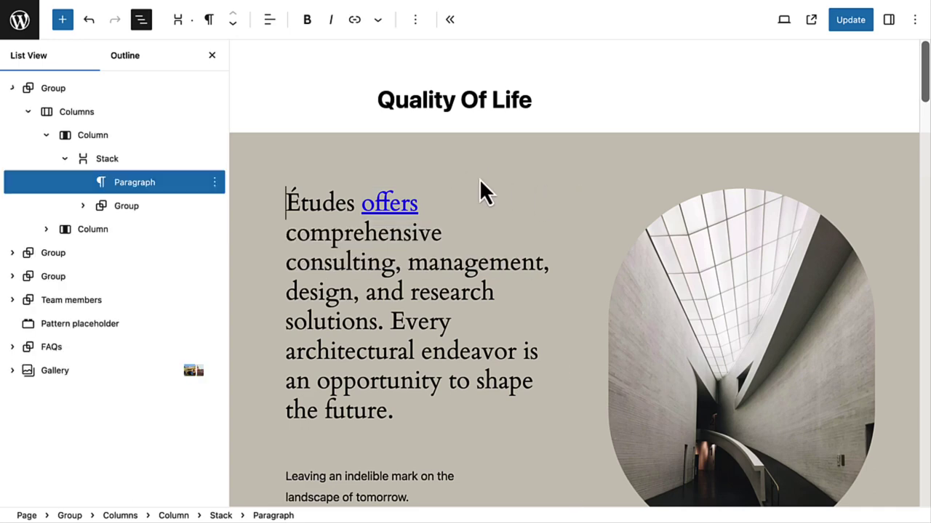
Step: Insert a link to the Group Block page at the end of the opening paragraph, after "the future."
click(417, 407)
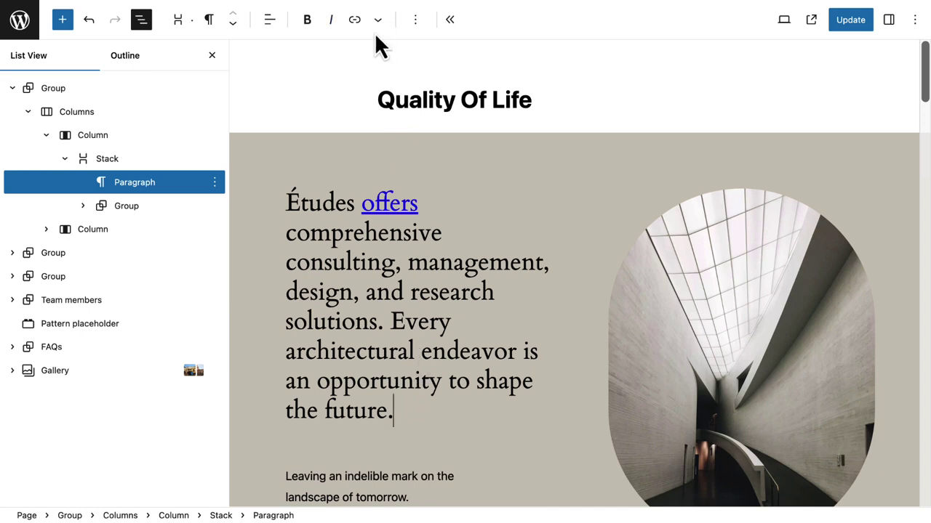
click(354, 19)
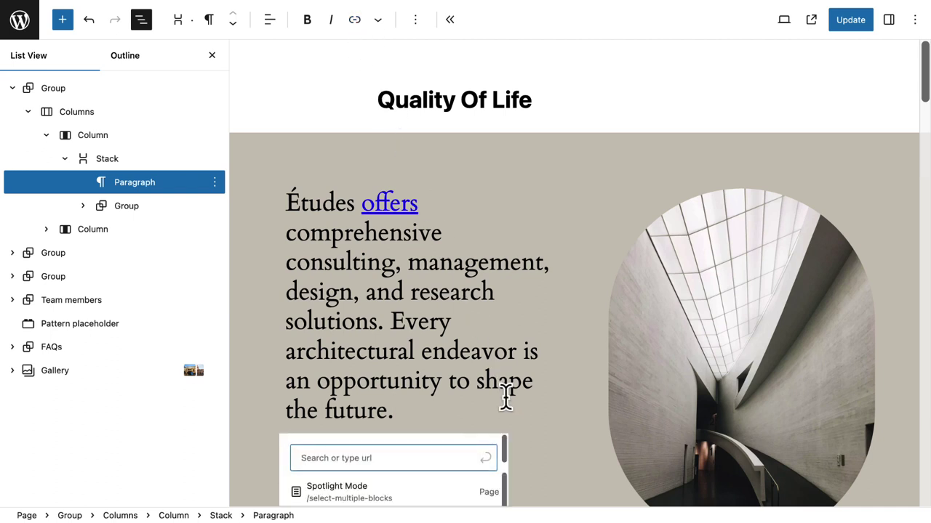
scroll(507, 407, down, 3)
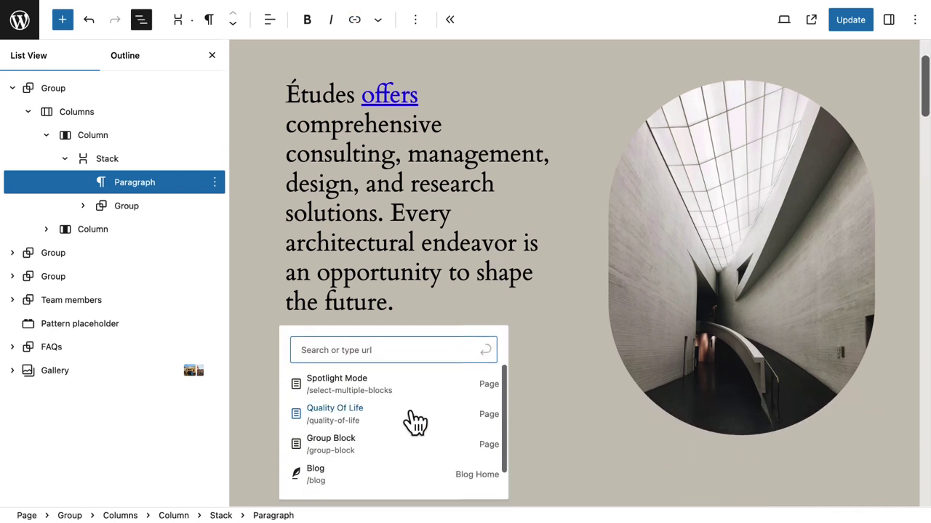
click(331, 439)
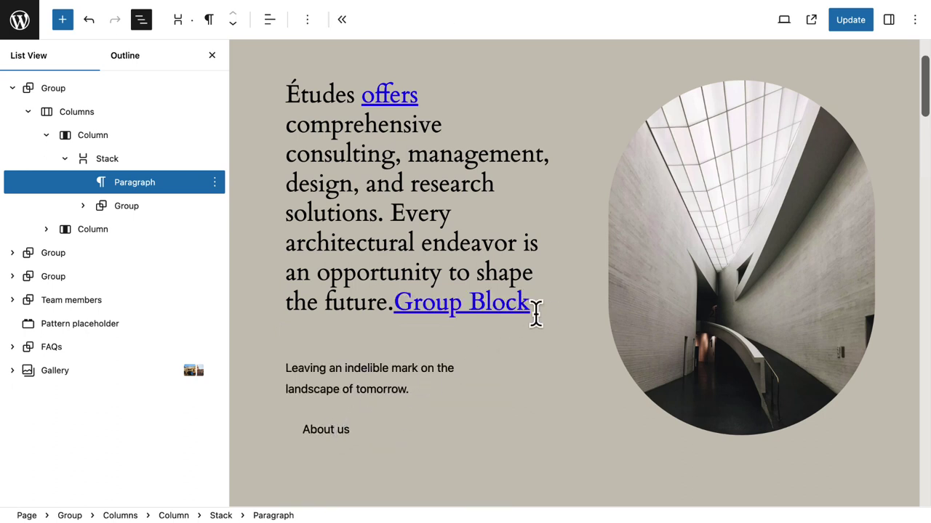
Step: Show the page settings in the sidebar and preview the templates available for swapping, without choosing one
mouse_move(567, 336)
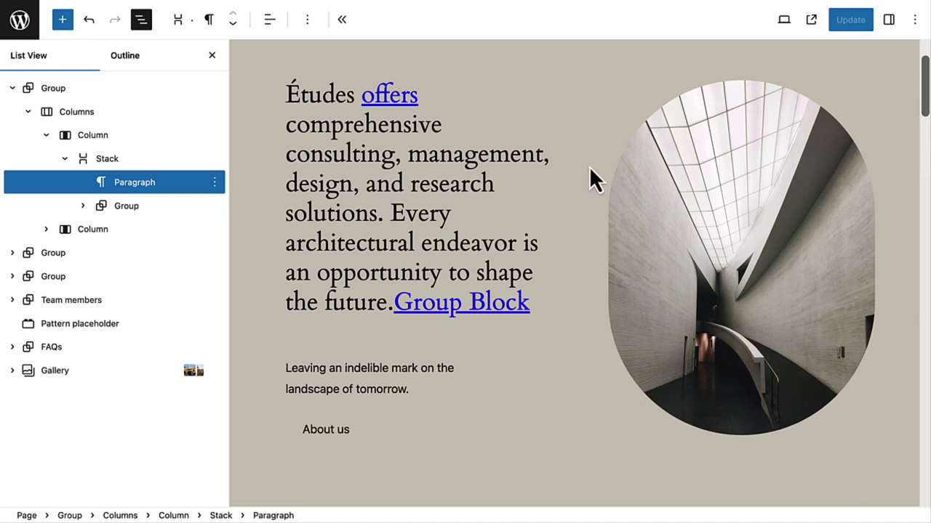
scroll(534, 90, up, 3)
key(ctrl+shift+comma)
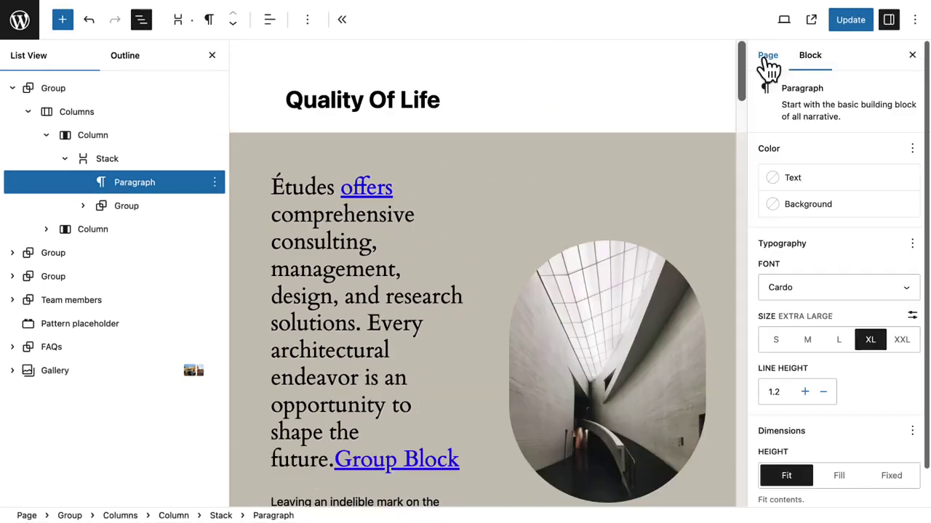
click(768, 59)
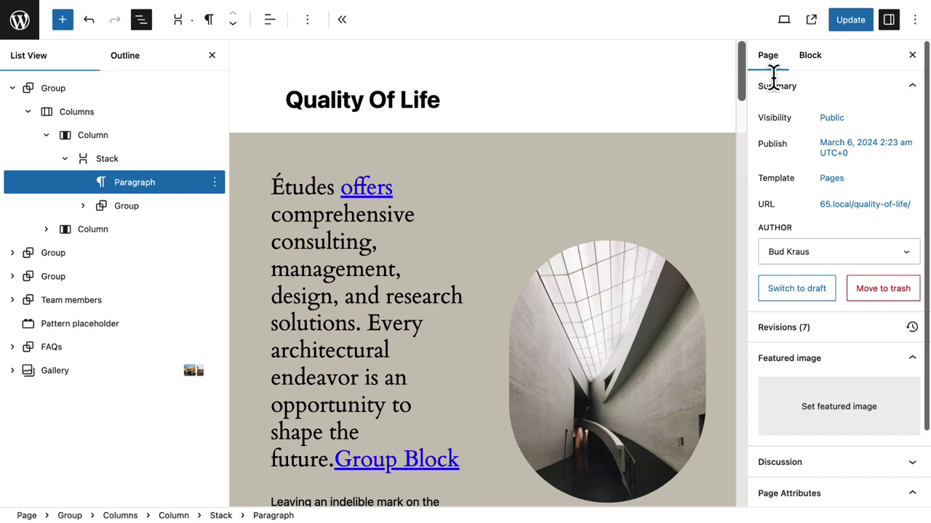
click(830, 182)
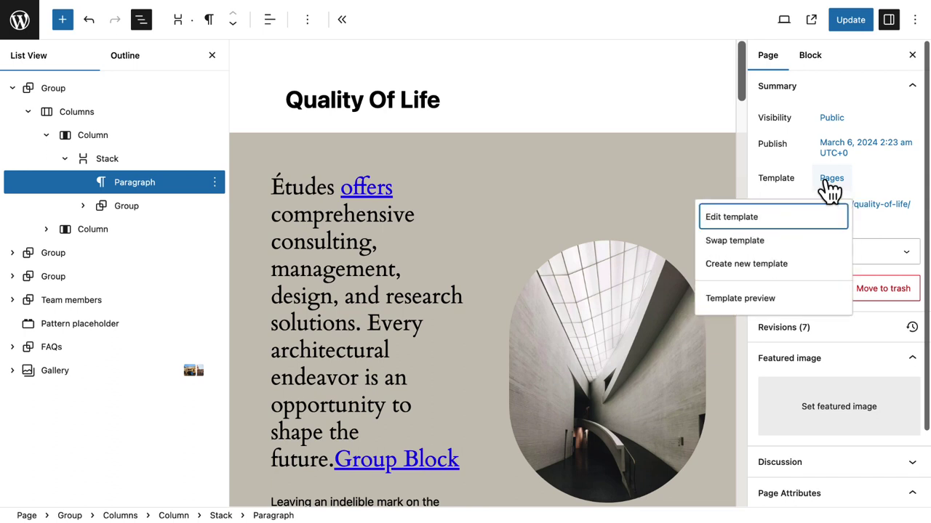
click(736, 248)
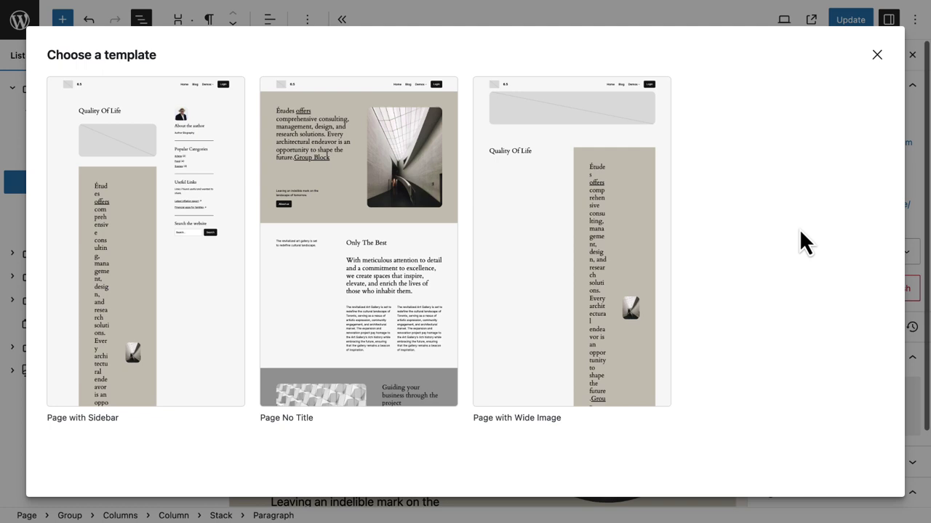
click(877, 55)
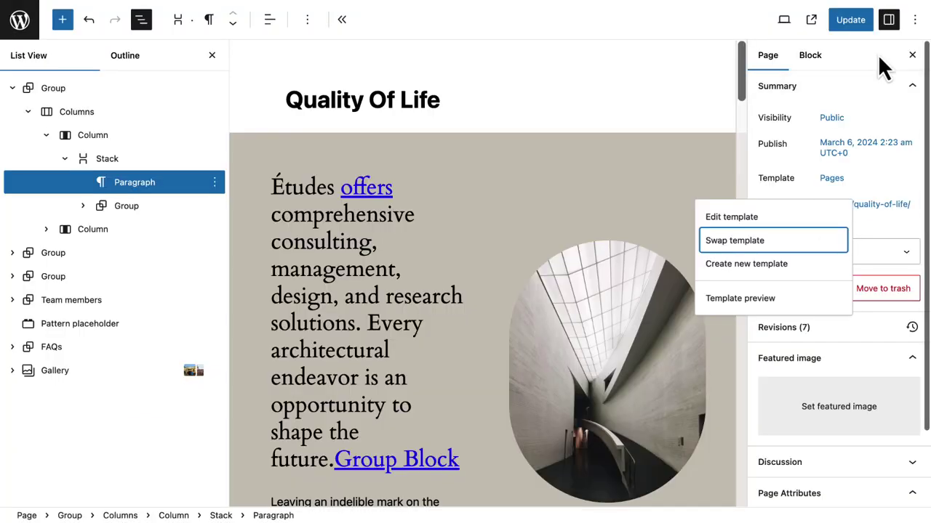